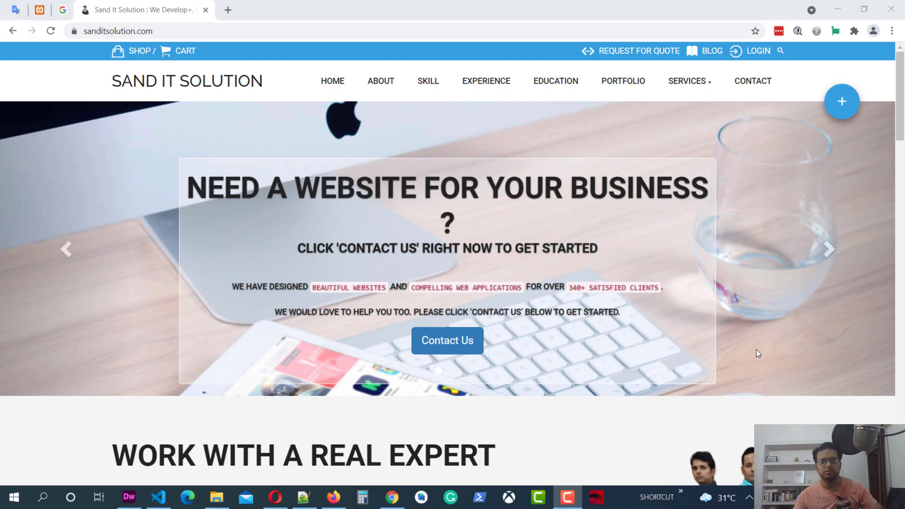
Minimize Chrome, which shows the sanditsolution.com homepage, to reveal the Windows desktop.
{"action": "left_click", "coordinate": [832, 5]}
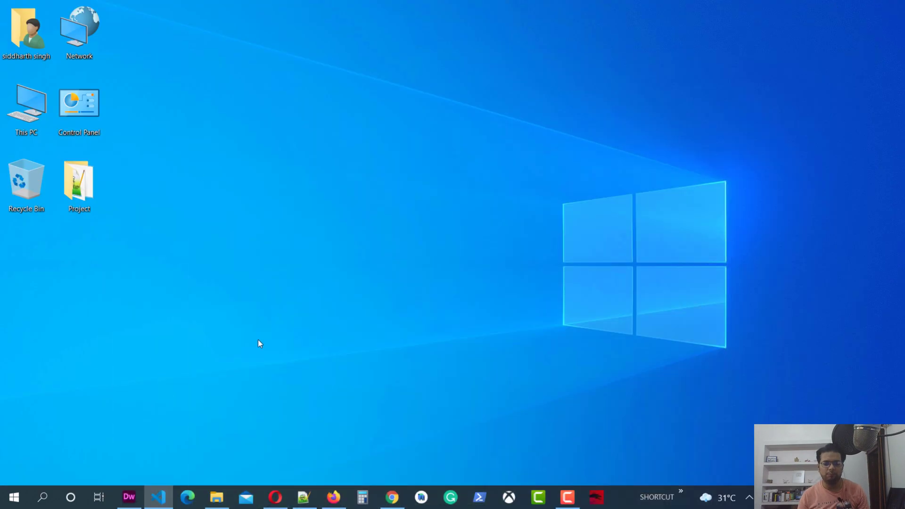
Open File Explorer on drive C and look over the xampp folders, briefly entering xampp.
{"action": "left_click", "coordinate": [218, 493]}
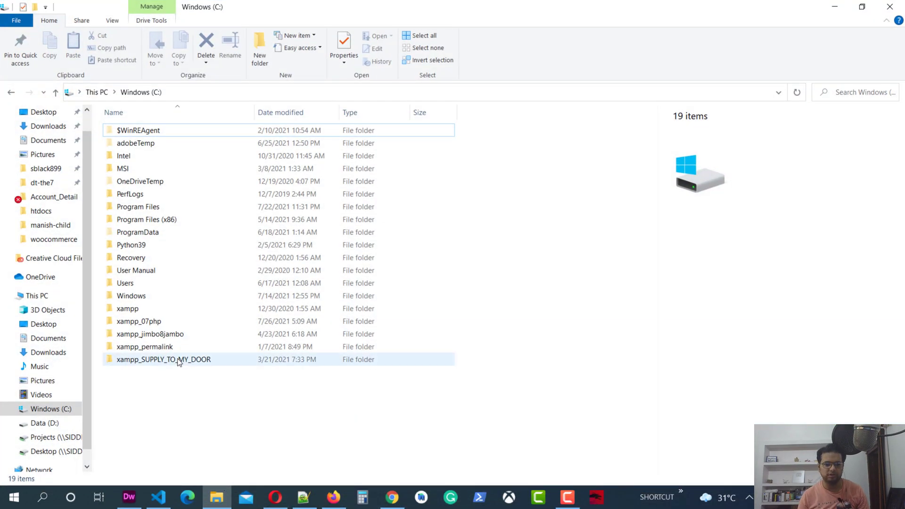
{"action": "left_click", "coordinate": [151, 321]}
{"action": "left_click", "coordinate": [161, 335]}
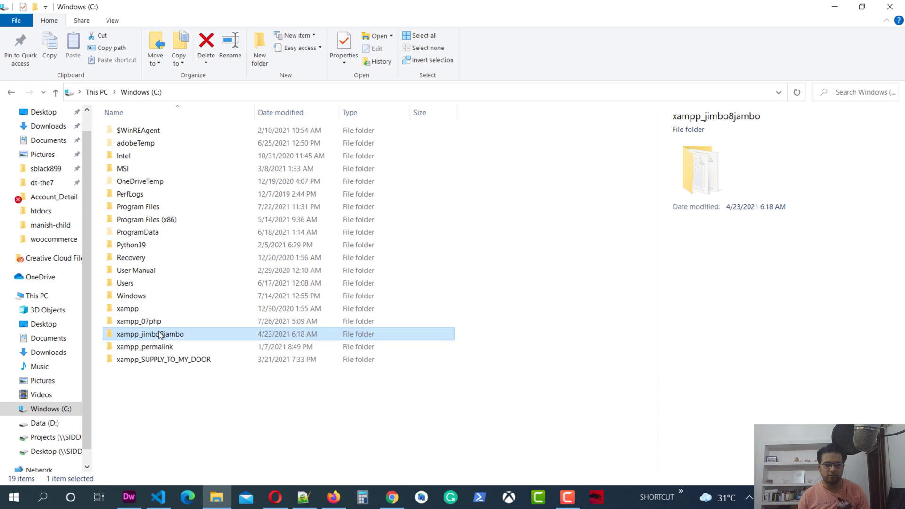
{"action": "left_click", "coordinate": [156, 347]}
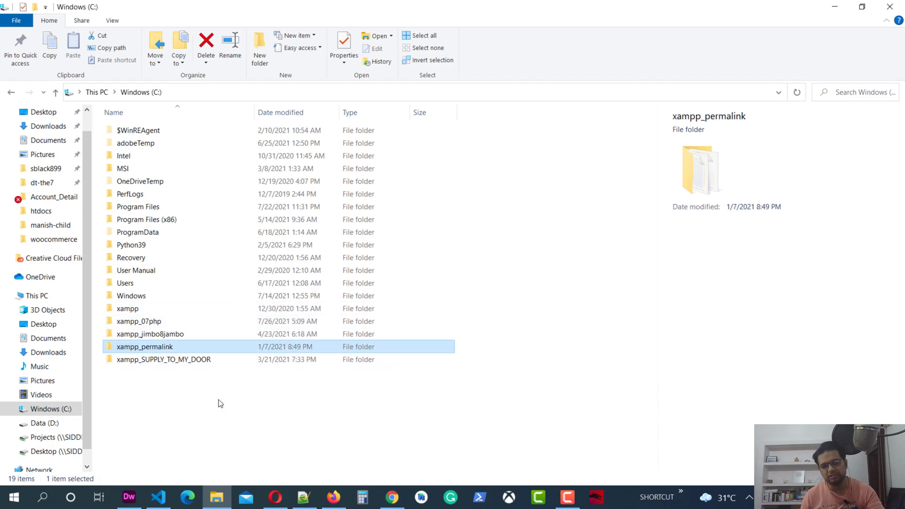
{"action": "left_click", "coordinate": [138, 312]}
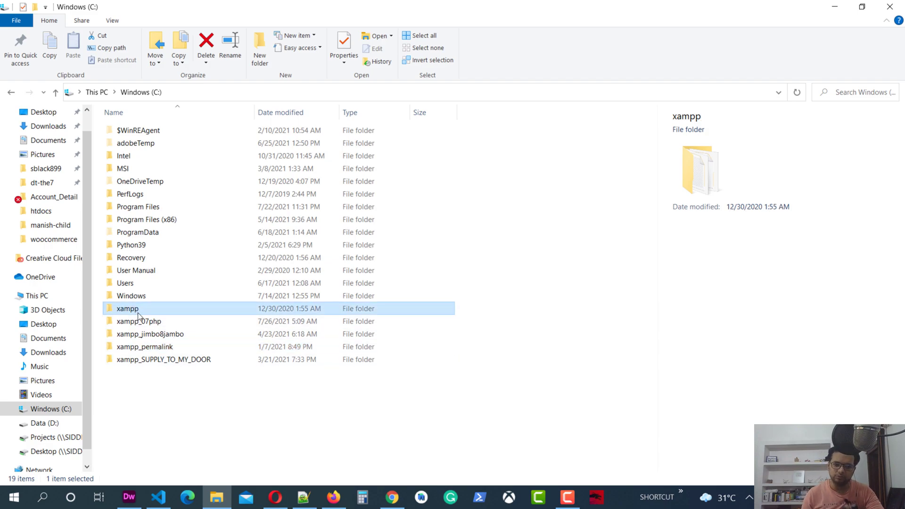
{"action": "double_click", "coordinate": [138, 312]}
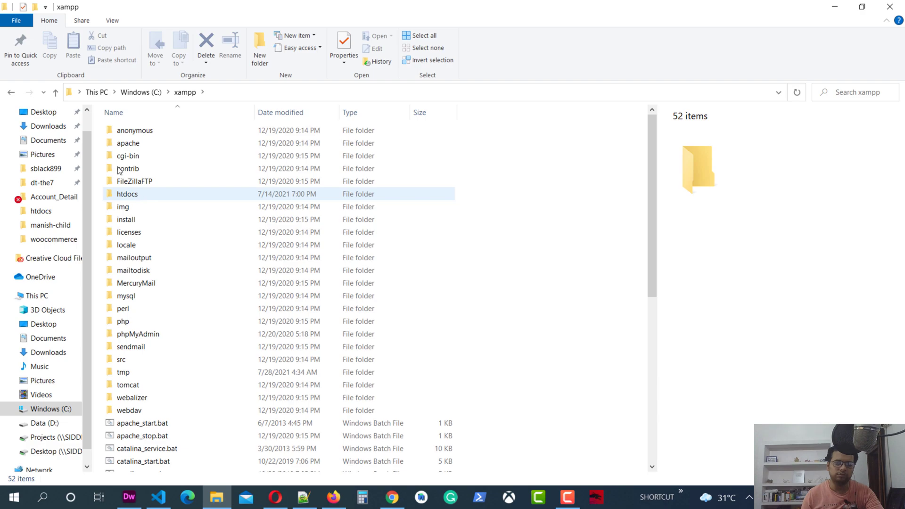
{"action": "key", "text": "alt+Left"}
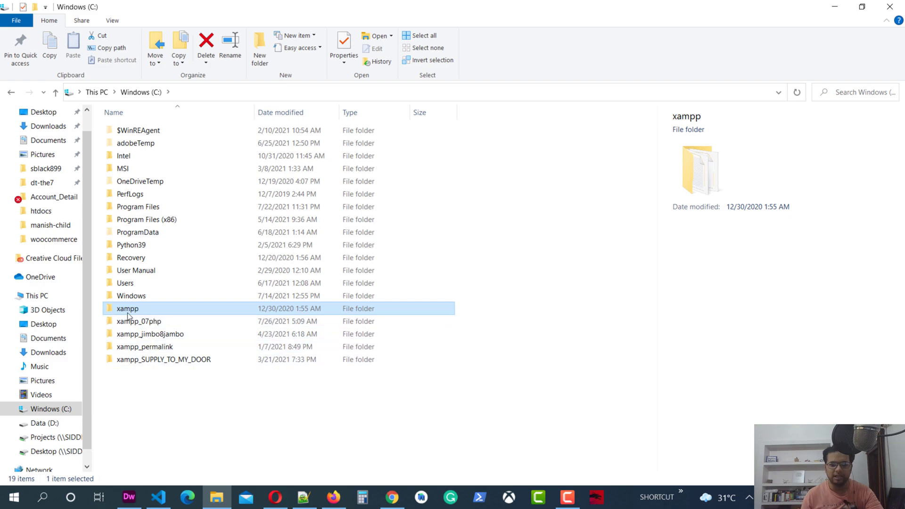
Go into the main xampp folder and then its htdocs web root.
{"action": "mouse_move", "coordinate": [127, 314]}
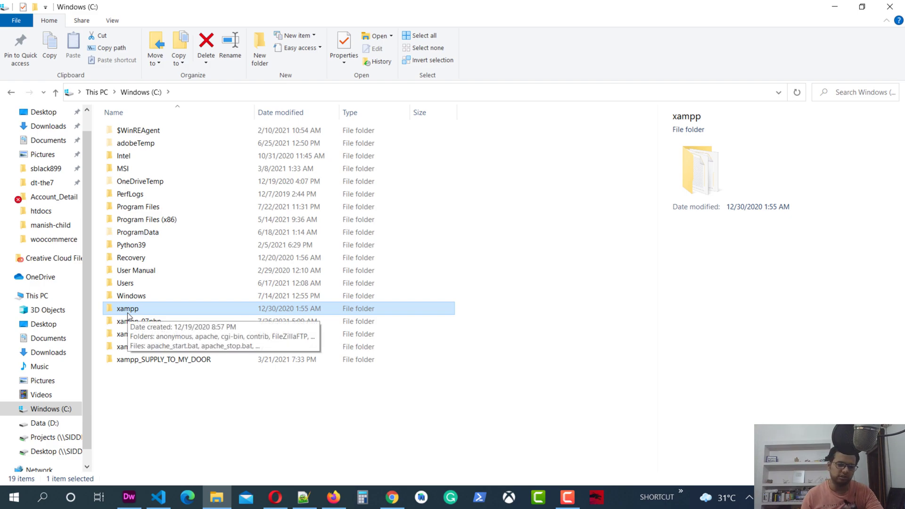
{"action": "left_click", "coordinate": [144, 306]}
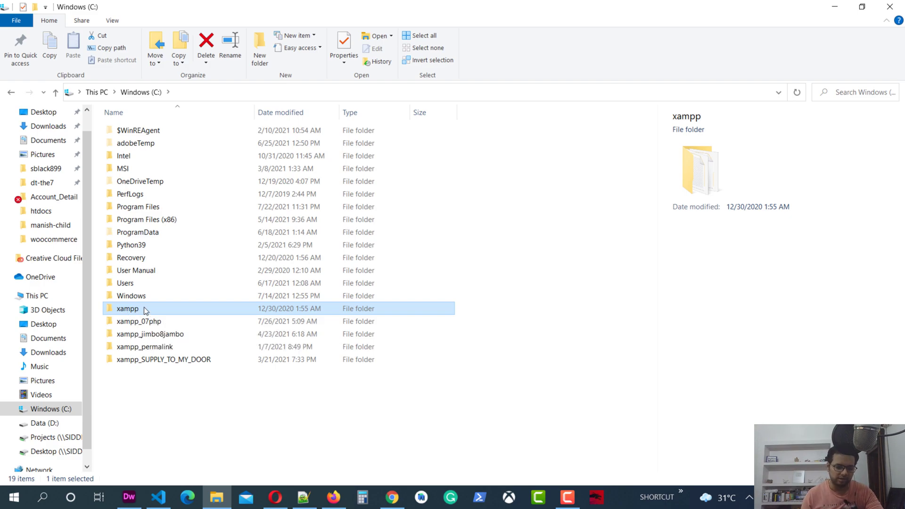
{"action": "left_click", "coordinate": [145, 307]}
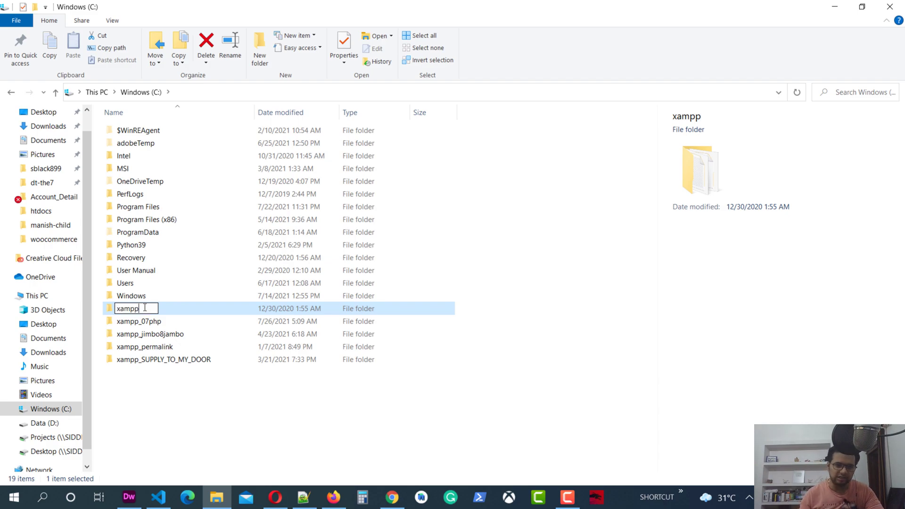
{"action": "key", "text": "Return"}
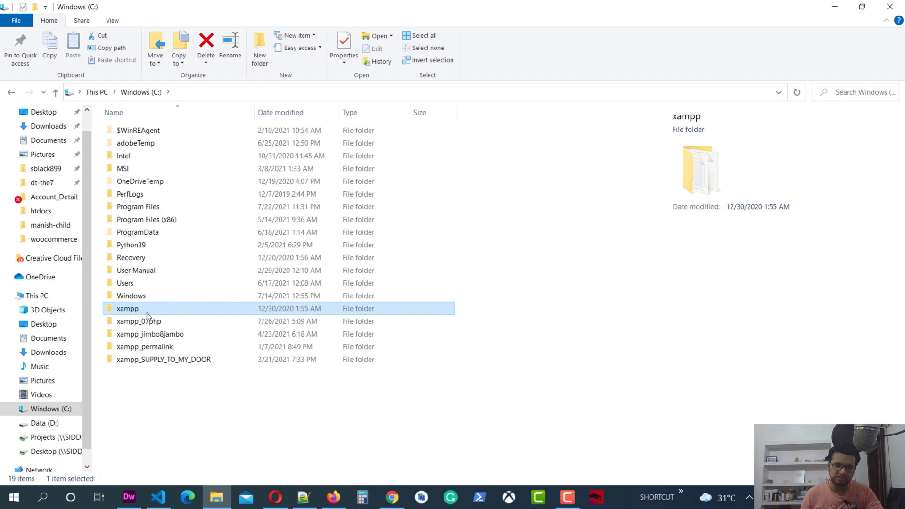
{"action": "left_click", "coordinate": [160, 322]}
{"action": "left_click", "coordinate": [161, 333]}
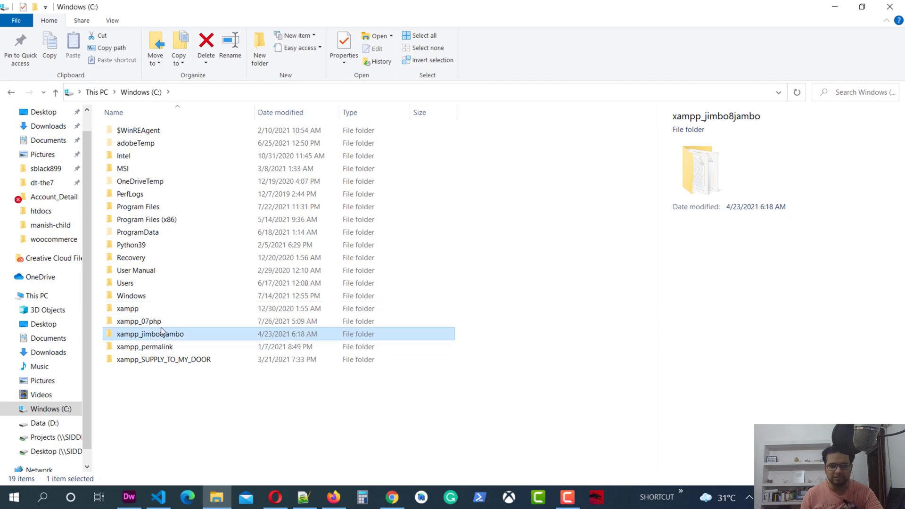
{"action": "left_click", "coordinate": [159, 347]}
{"action": "left_click", "coordinate": [167, 360]}
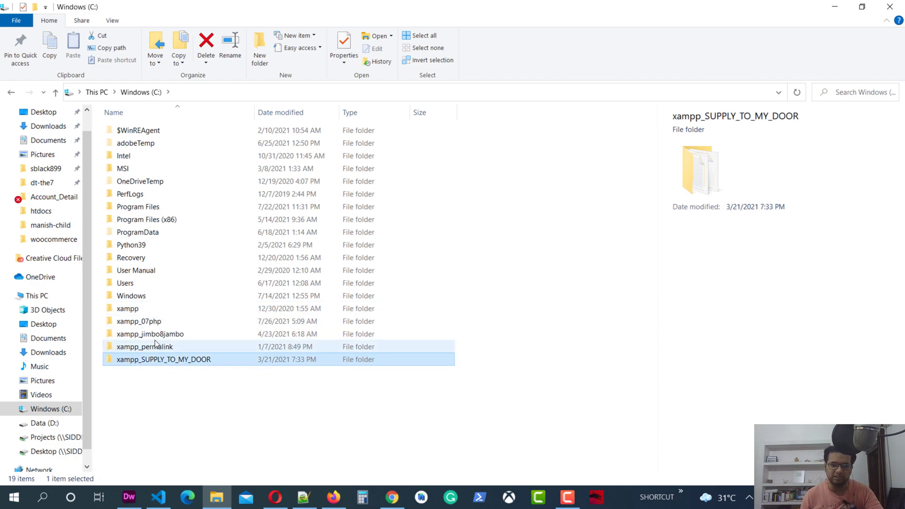
{"action": "double_click", "coordinate": [149, 310]}
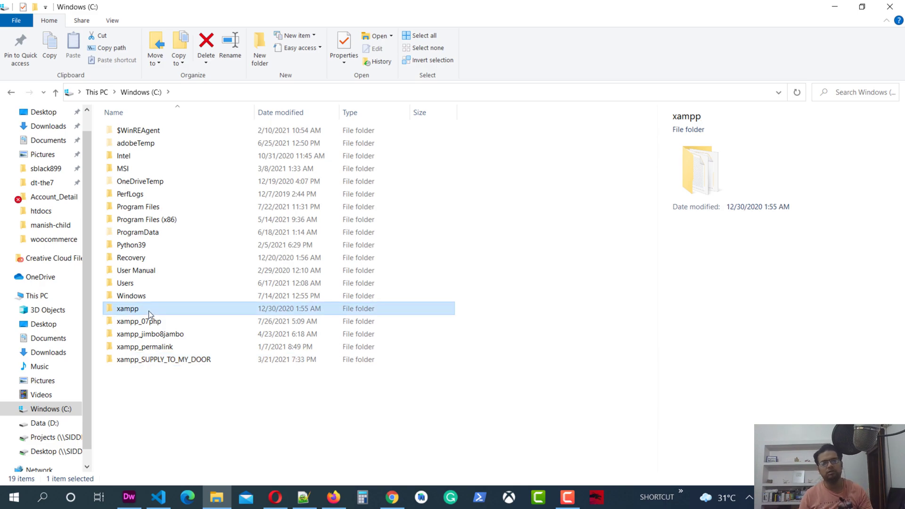
{"action": "double_click", "coordinate": [143, 194]}
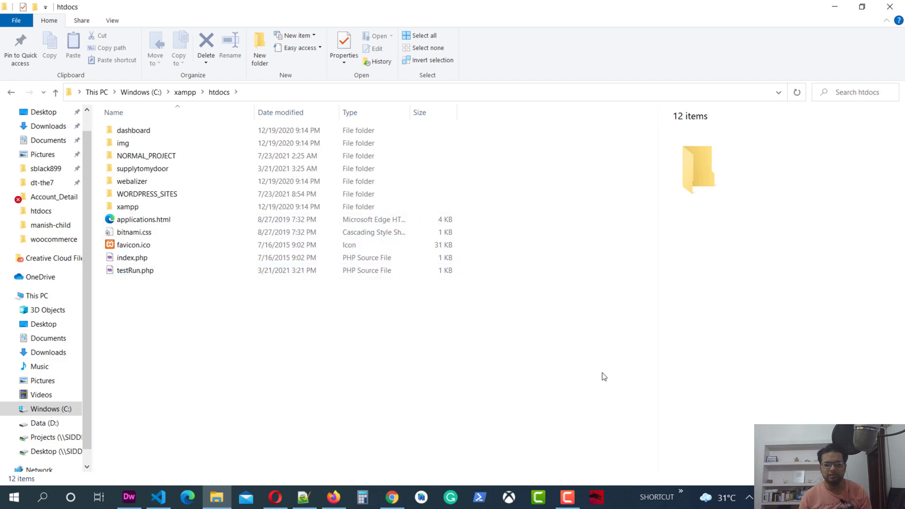
Create a new text document in htdocs and rename it info.php, accepting the extension change.
{"action": "right_click", "coordinate": [170, 350]}
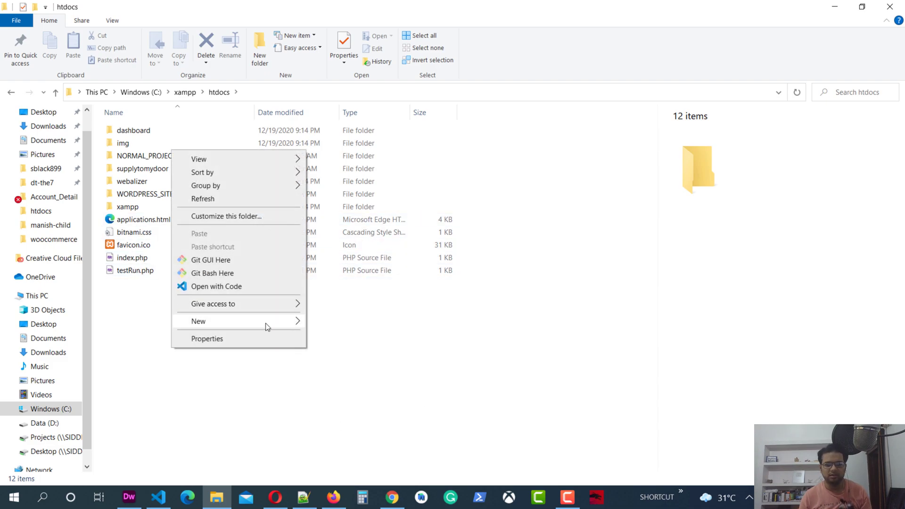
{"action": "mouse_move", "coordinate": [265, 323]}
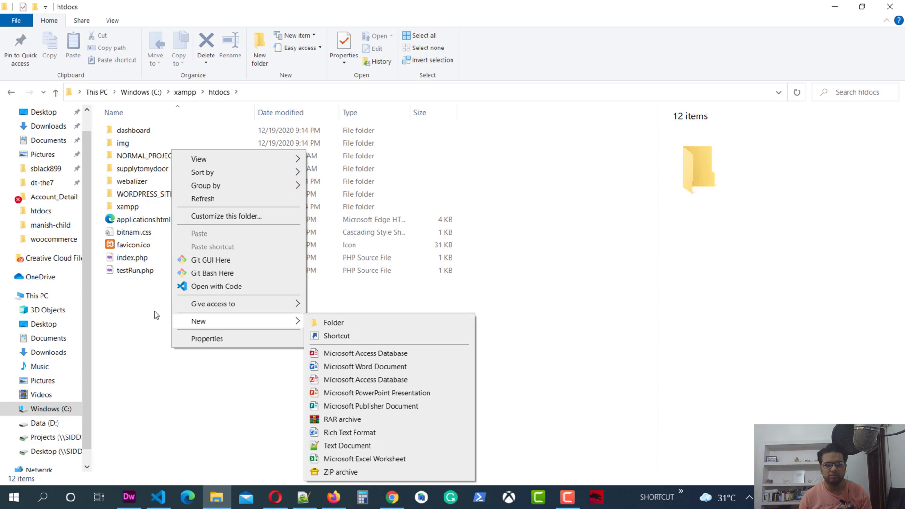
{"action": "left_click", "coordinate": [342, 447]}
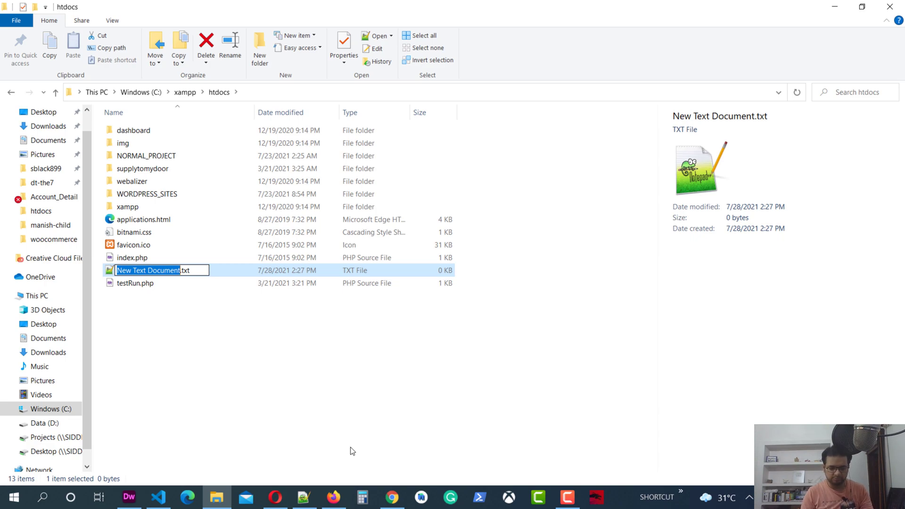
{"action": "type", "text": "ifo"}
{"action": "key", "text": "Left"}
{"action": "key", "text": "Left"}
{"action": "type", "text": "n"}
{"action": "key", "text": "Right"}
{"action": "key", "text": "Right"}
{"action": "key", "text": "shift+Right"}
{"action": "key", "text": "shift+Right"}
{"action": "key", "text": "shift+Right"}
{"action": "type", "text": "php"}
{"action": "key", "text": "Return"}
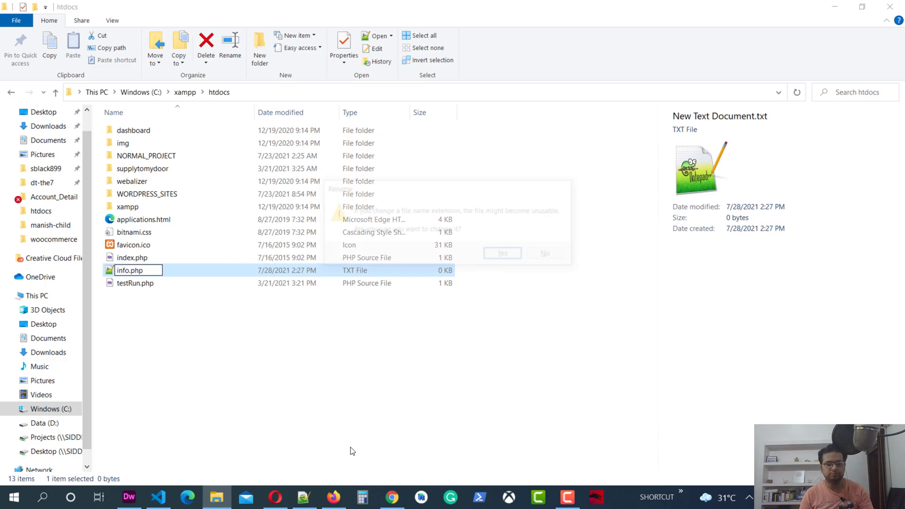
{"action": "key", "text": "Return"}
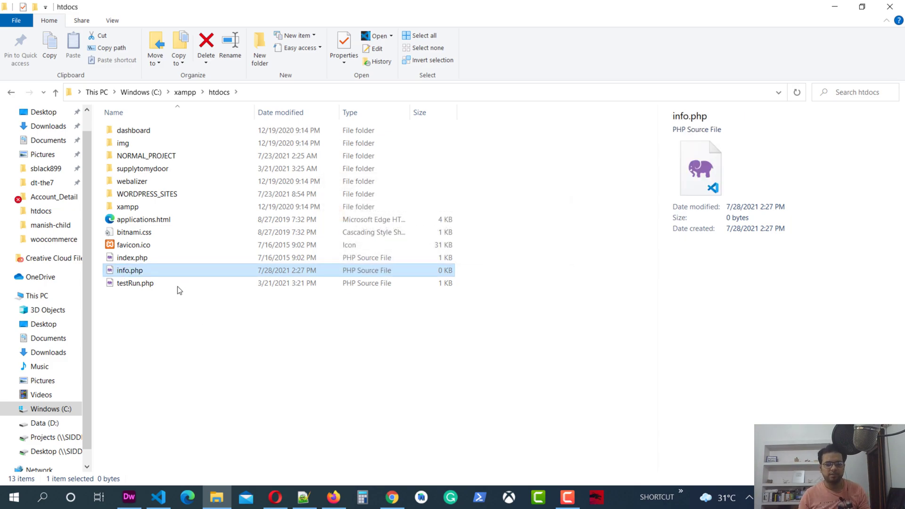
Open info.php for editing in Notepad++.
{"action": "right_click", "coordinate": [142, 273]}
{"action": "mouse_move", "coordinate": [191, 221]}
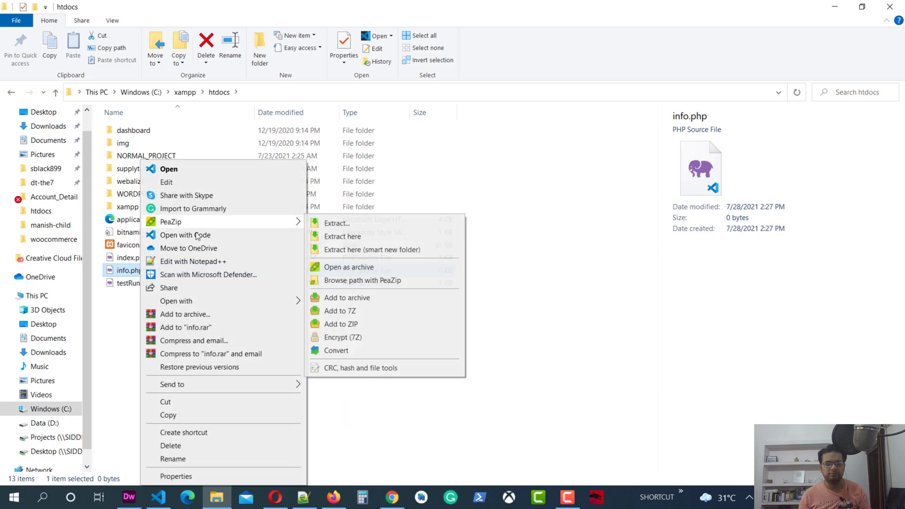
{"action": "left_click", "coordinate": [207, 261]}
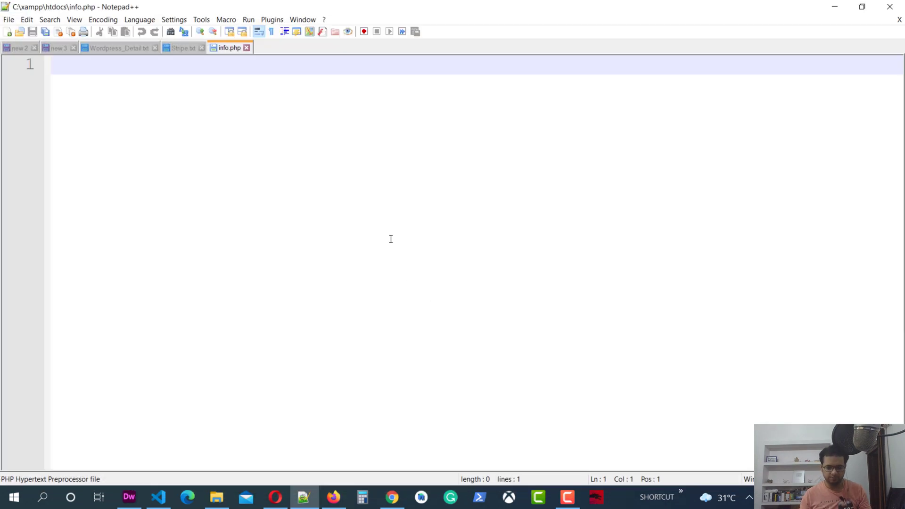
Write <?php, phpinfo(); and ?> on three lines in info.php and save it.
{"action": "type", "text": "<?php ?>"}
{"action": "key", "text": "Left"}
{"action": "key", "text": "Left"}
{"action": "key", "text": "Left"}
{"action": "key", "text": "Right"}
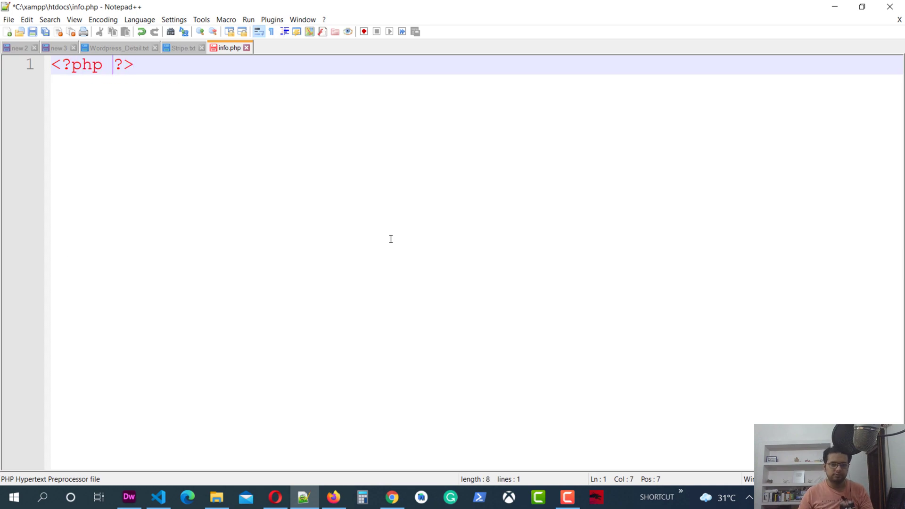
{"action": "key", "text": "Return"}
{"action": "key", "text": "Return"}
{"action": "key", "text": "Up"}
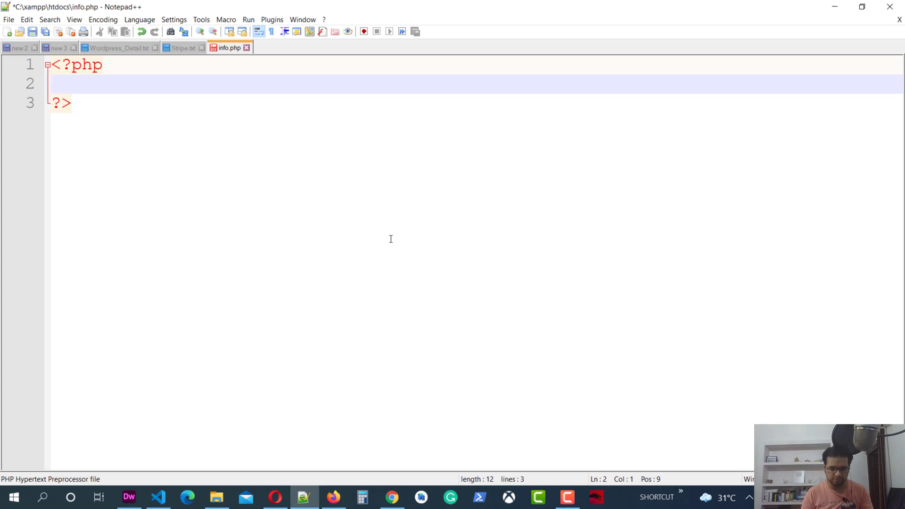
{"action": "type", "text": "phpino"}
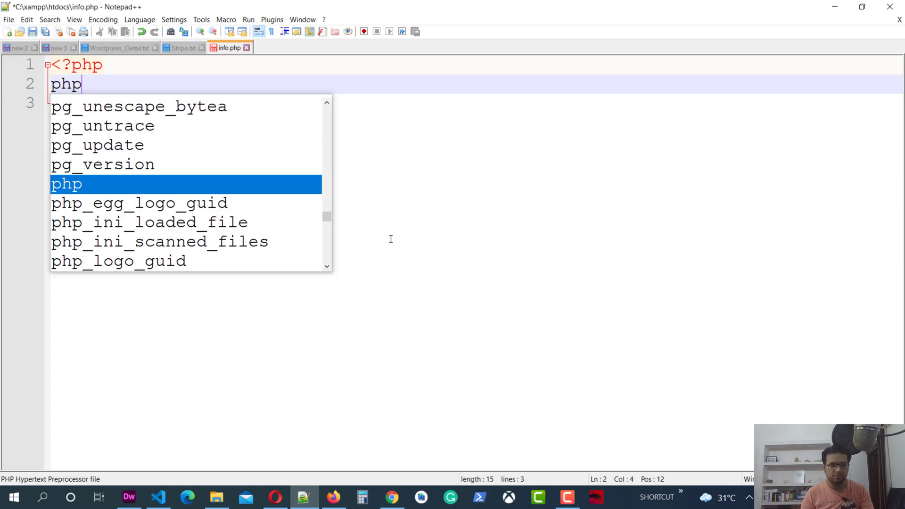
{"action": "key", "text": "BackSpace"}
{"action": "key", "text": "BackSpace"}
{"action": "type", "text": "nfo"}
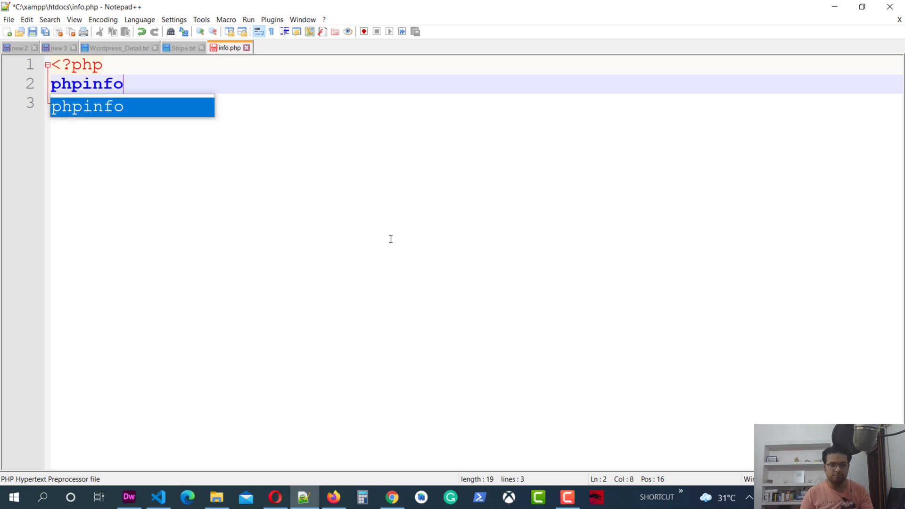
{"action": "type", "text": "();"}
{"action": "key", "text": "ctrl+s"}
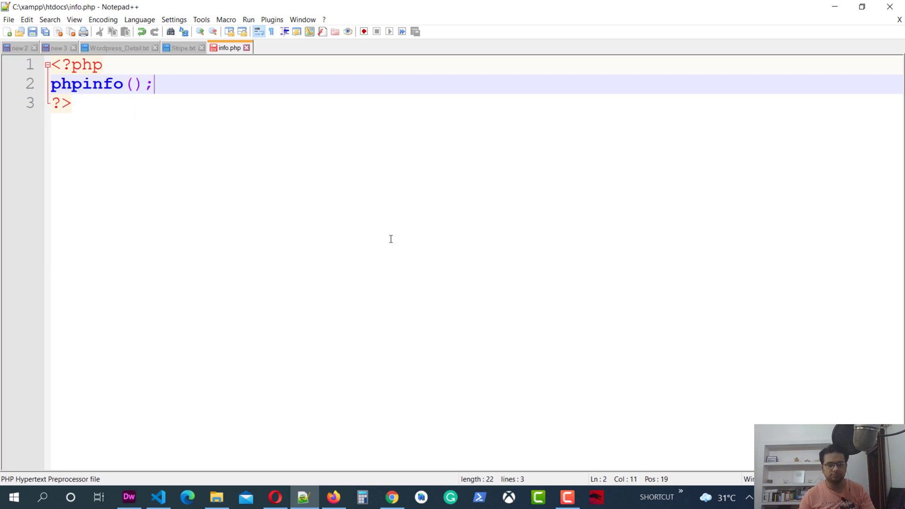
Load localhost/info.php in a new Chrome tab, getting a connection-refused error.
{"action": "left_click", "coordinate": [391, 497]}
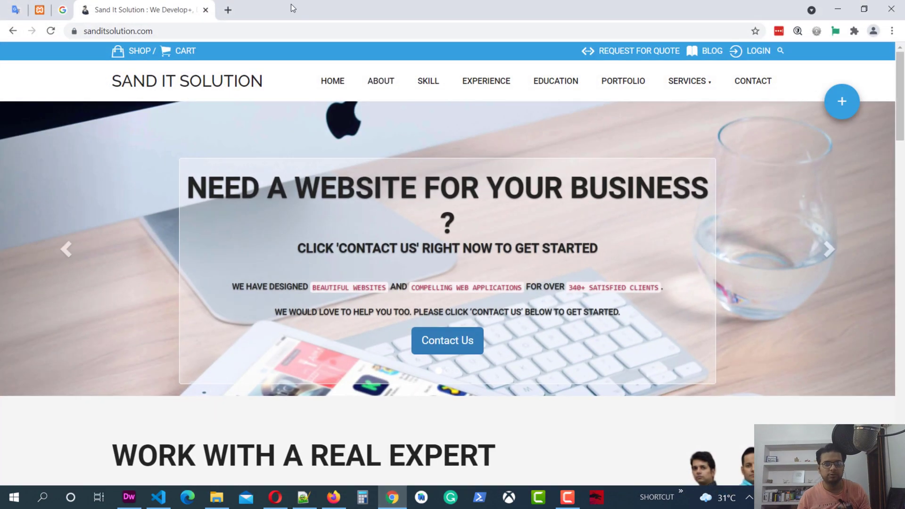
{"action": "left_click", "coordinate": [229, 9]}
{"action": "type", "text": "localhost/phpmyadmin/"}
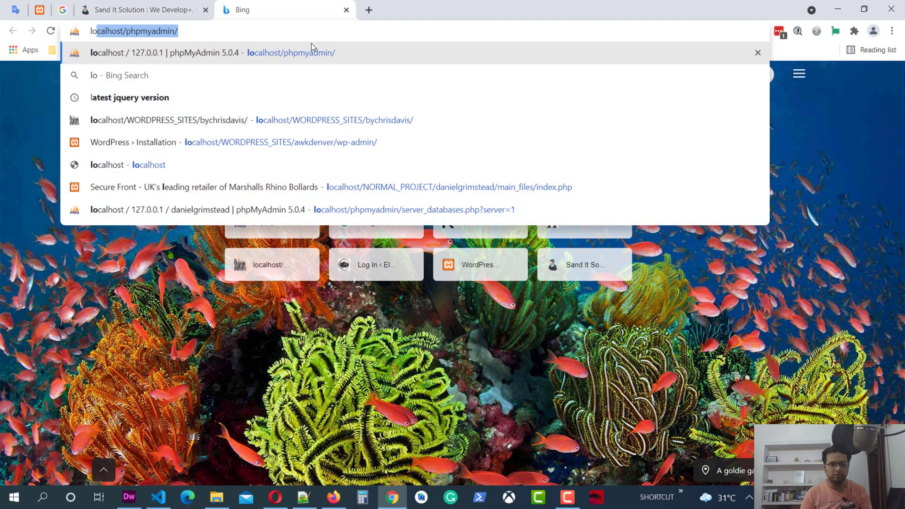
{"action": "key", "text": "shift+Left"}
{"action": "key", "text": "shift+Left"}
{"action": "key", "text": "shift+Left"}
{"action": "key", "text": "shift+Left"}
{"action": "key", "text": "shift+Left"}
{"action": "key", "text": "shift+Left"}
{"action": "key", "text": "shift+Left"}
{"action": "key", "text": "shift+Left"}
{"action": "key", "text": "shift+Left"}
{"action": "key", "text": "shift+Left"}
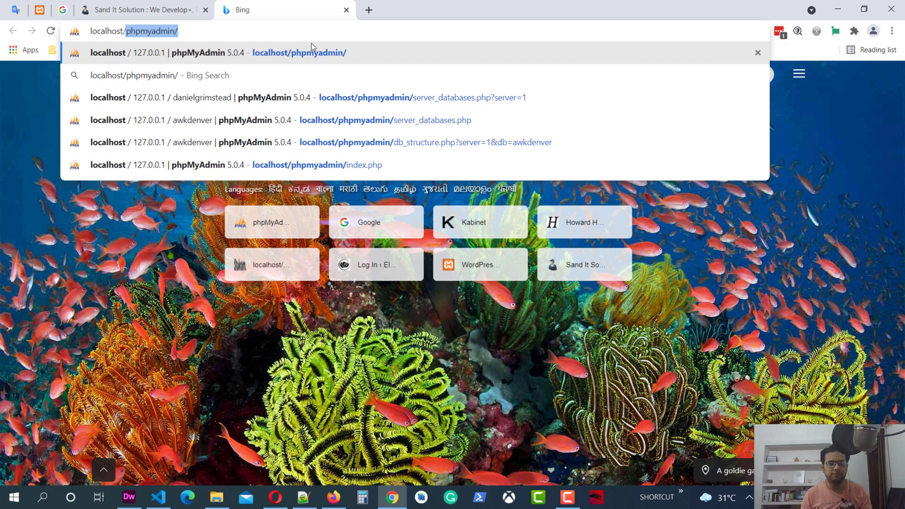
{"action": "key", "text": "BackSpace"}
{"action": "type", "text": "in"}
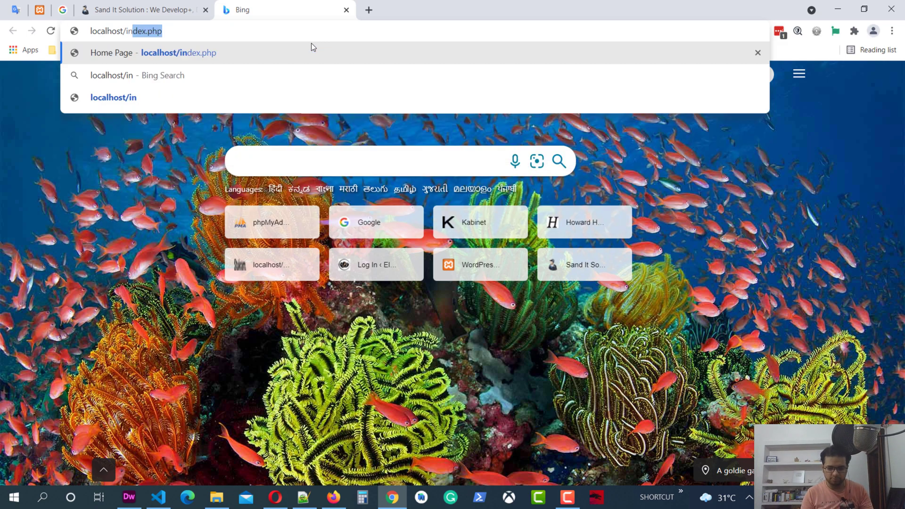
{"action": "type", "text": "fo.php"}
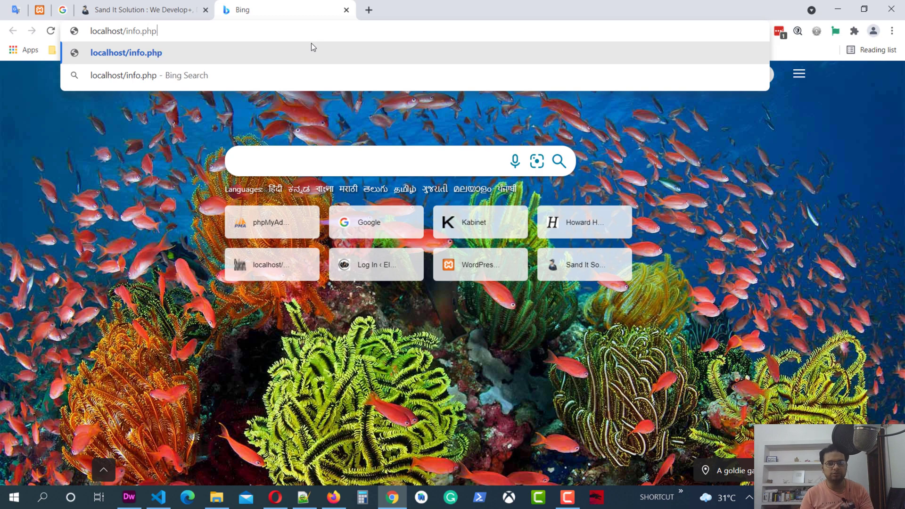
{"action": "key", "text": "Return"}
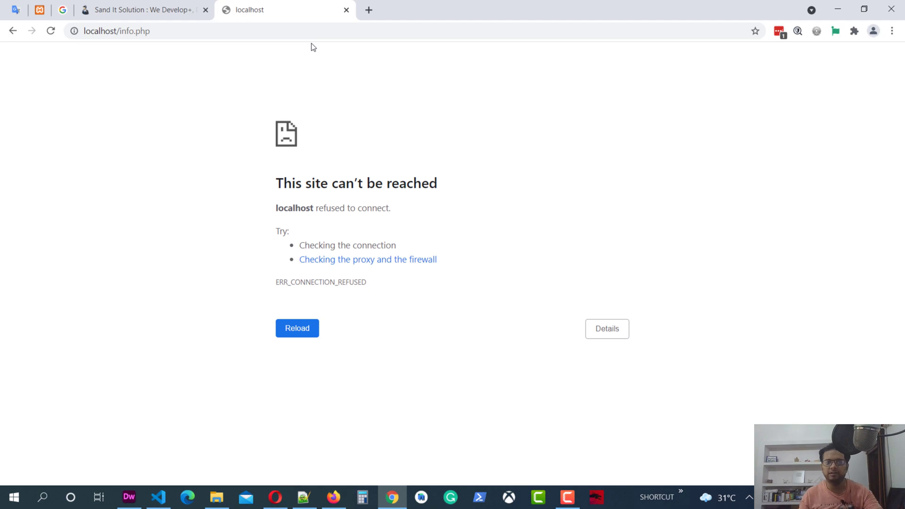
Launch and maximise XAMPP Control Panel, start Apache and MySQL, then close the panel.
{"action": "left_click", "coordinate": [680, 495]}
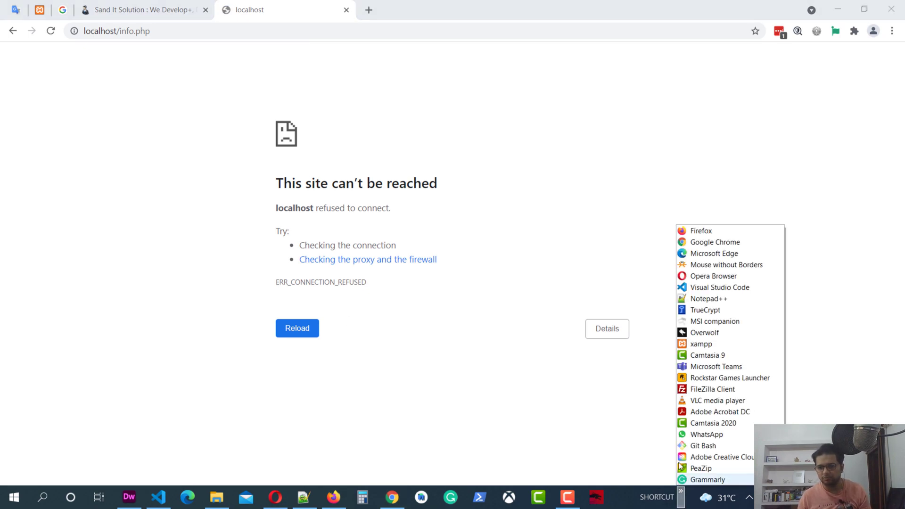
{"action": "left_click", "coordinate": [700, 344]}
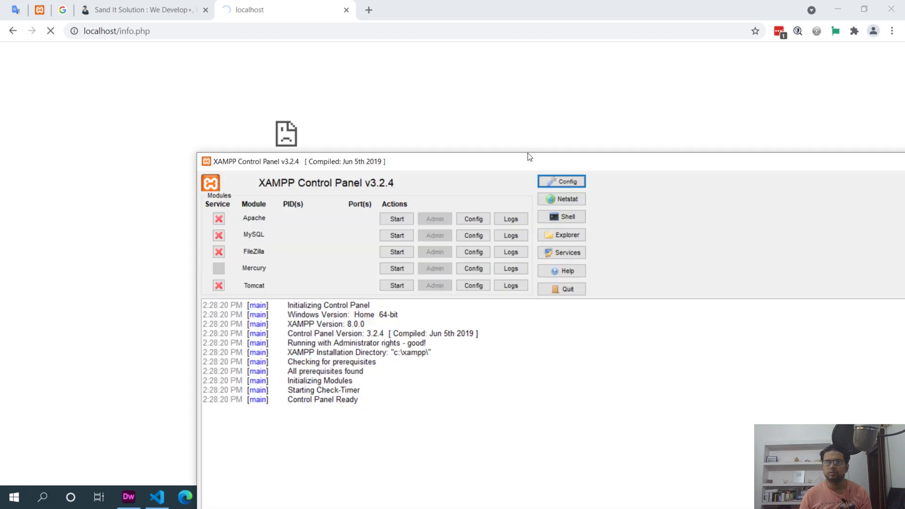
{"action": "left_click_drag", "start_coordinate": [606, 190], "coordinate": [459, 126]}
{"action": "double_click", "coordinate": [460, 126]}
{"action": "left_click", "coordinate": [187, 64]}
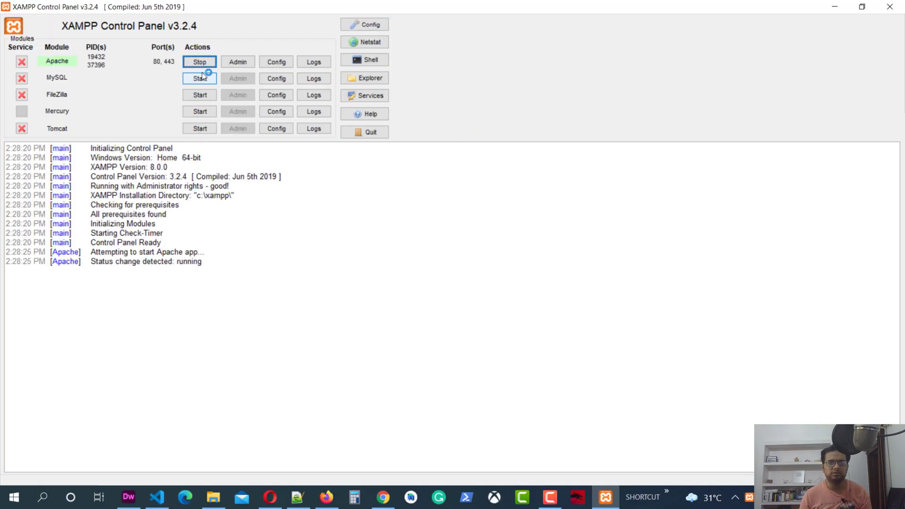
{"action": "left_click", "coordinate": [203, 80]}
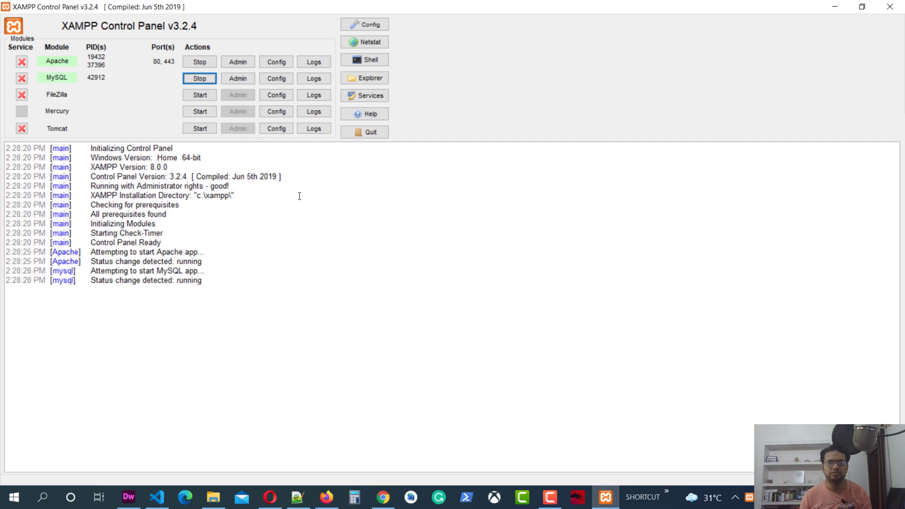
{"action": "left_click", "coordinate": [879, 11]}
{"action": "left_click", "coordinate": [749, 497]}
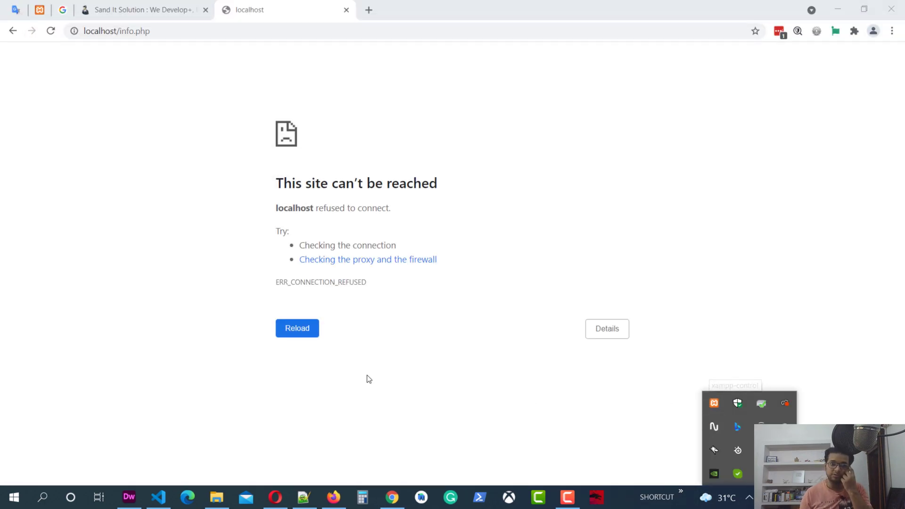
Reload localhost/info.php to show the PHP 8.0.0 info page, then close that tab.
{"action": "left_click", "coordinate": [304, 331]}
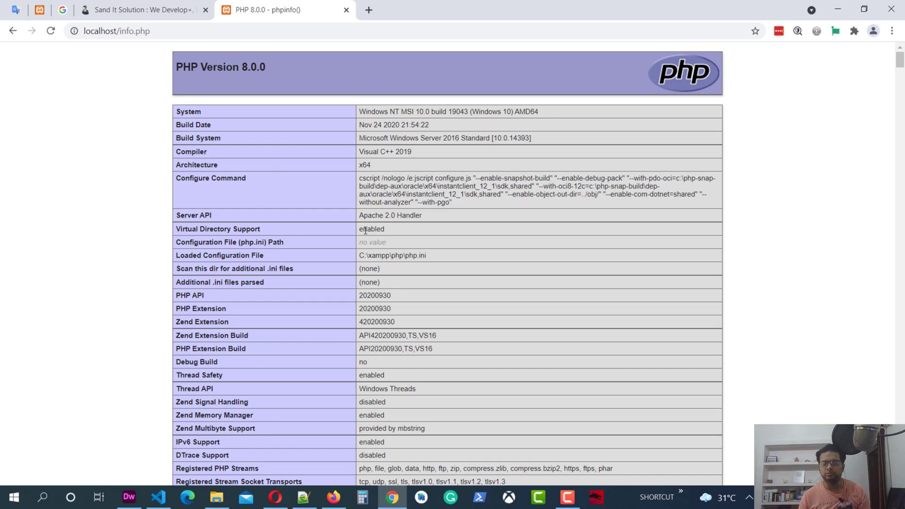
{"action": "left_click", "coordinate": [347, 10]}
Minimize Chrome and open the WORDPRESS_SITES folder in htdocs containing wordpress-5.6.2.zip.
{"action": "left_click", "coordinate": [837, 9]}
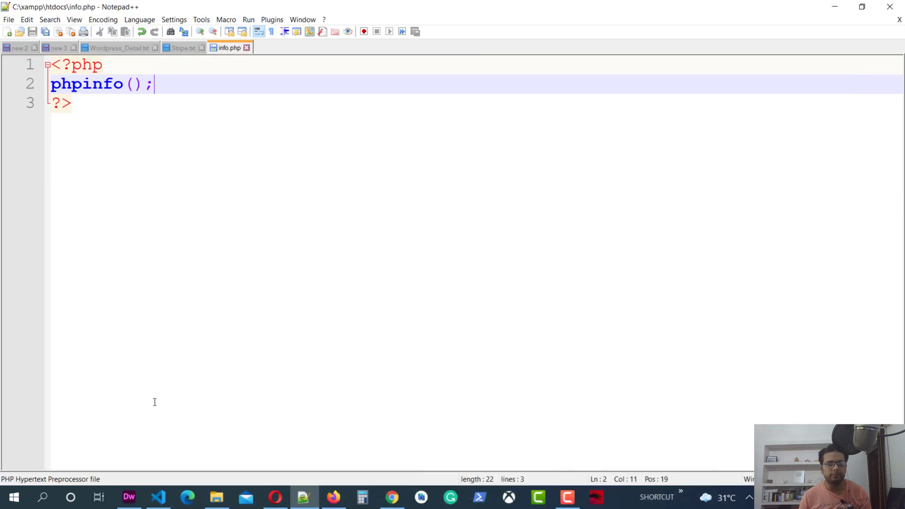
{"action": "left_click", "coordinate": [216, 496]}
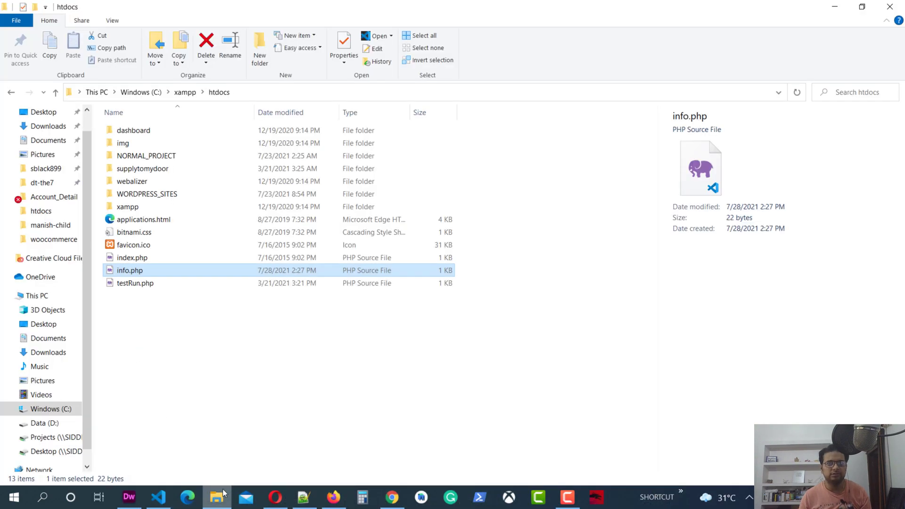
{"action": "double_click", "coordinate": [147, 193]}
{"action": "left_click", "coordinate": [139, 401]}
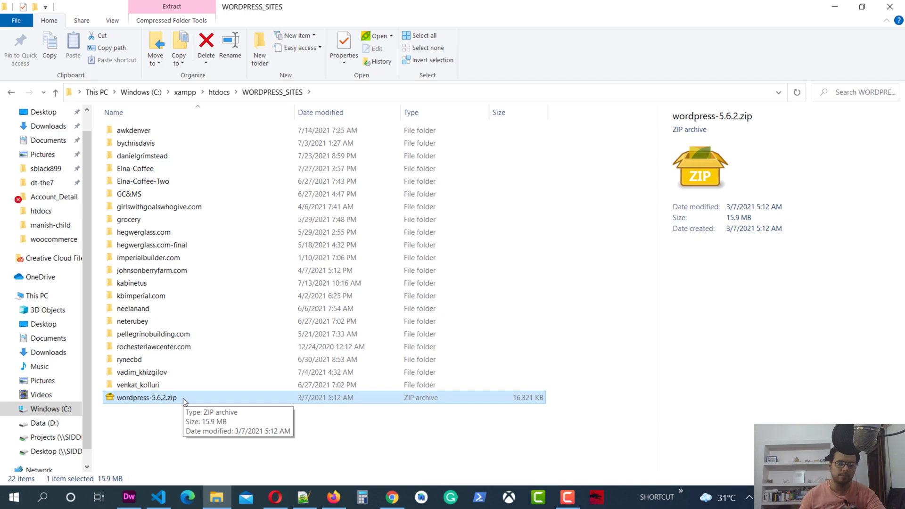
{"action": "left_click", "coordinate": [55, 92]}
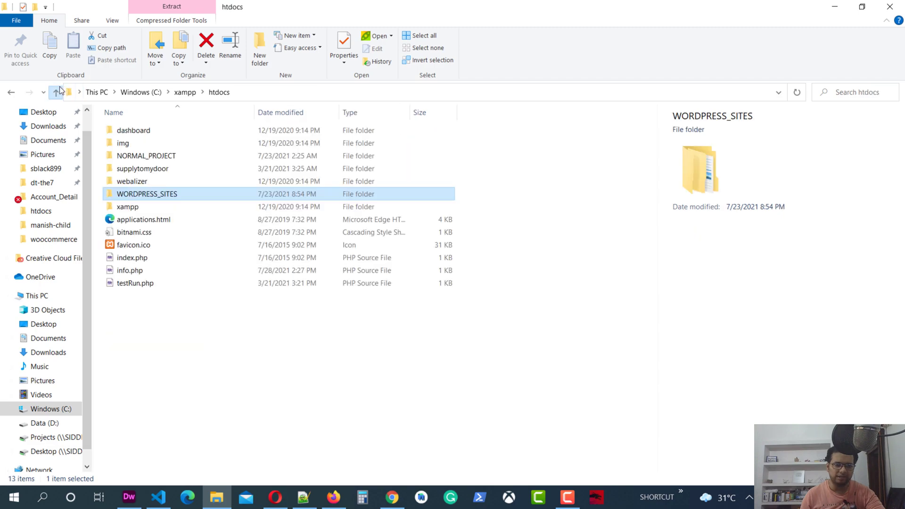
{"action": "double_click", "coordinate": [158, 194]}
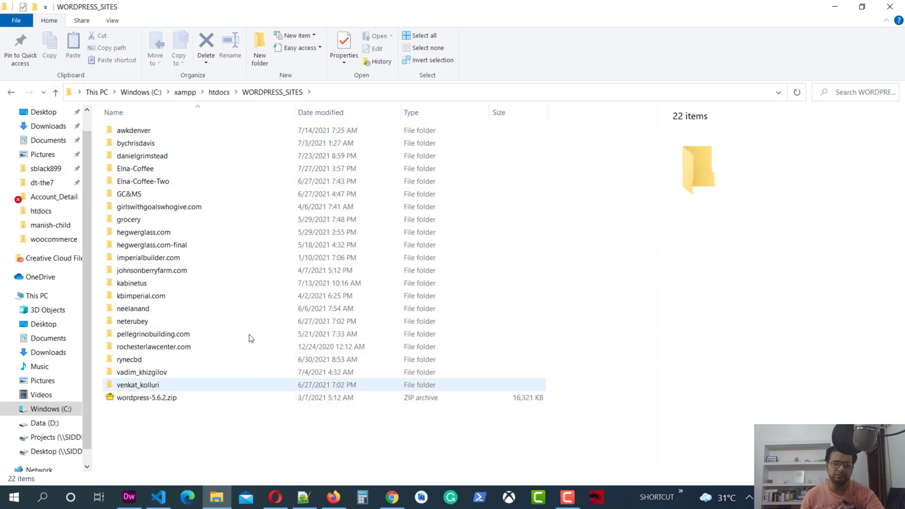
Extract wordpress-5.6.2.zip into a new wordpress-5.6.2 folder.
{"action": "right_click", "coordinate": [148, 399]}
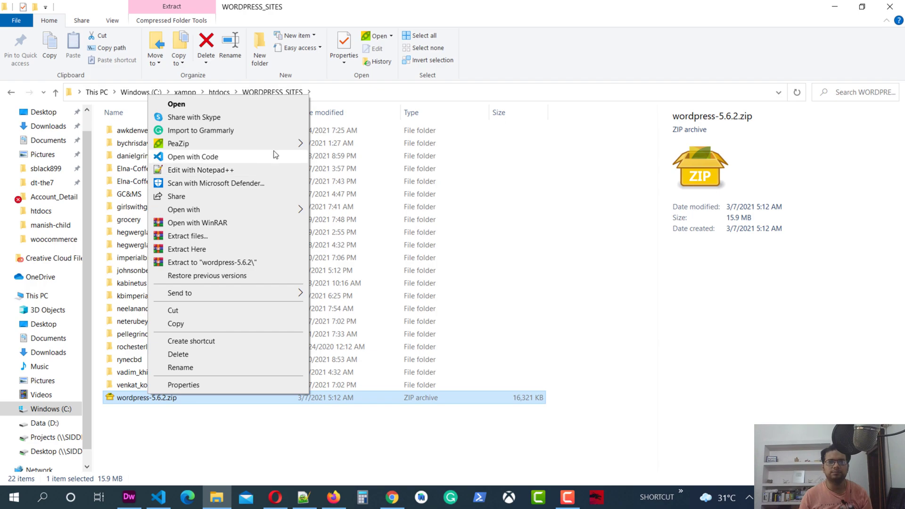
{"action": "mouse_move", "coordinate": [277, 142]}
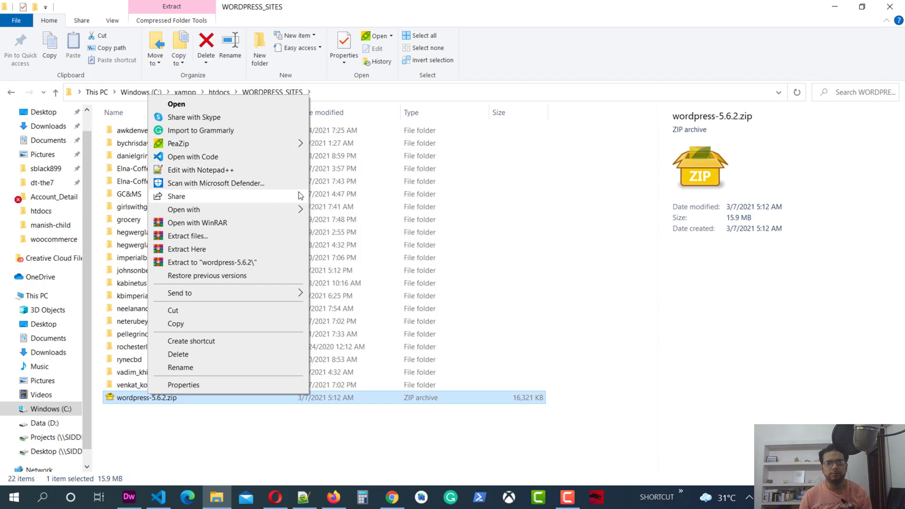
{"action": "right_click", "coordinate": [144, 397]}
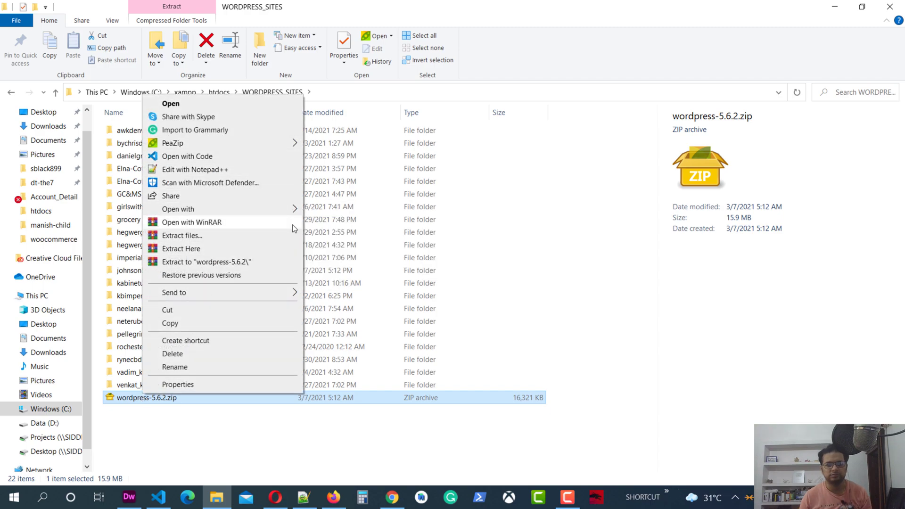
{"action": "left_click", "coordinate": [263, 262]}
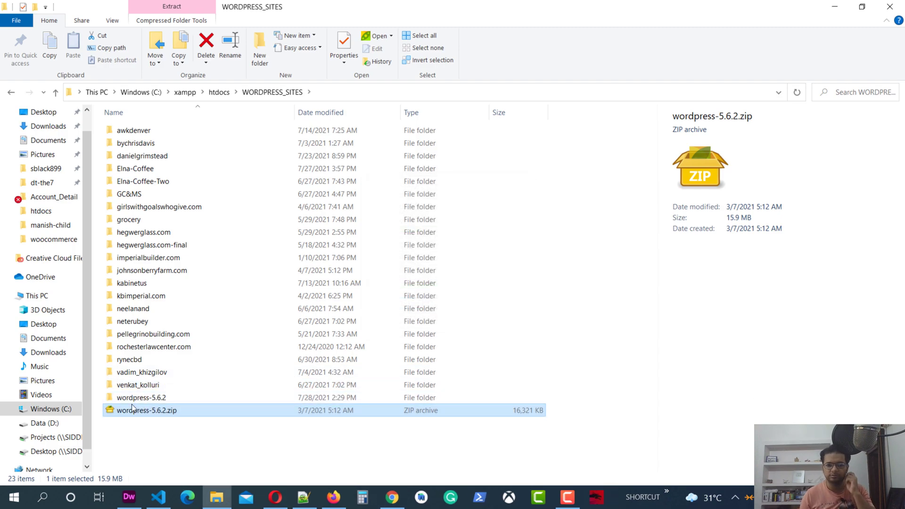
Rename the extracted wordpress-5.6.2 folder to wordpress and open it.
{"action": "key", "text": "F2"}
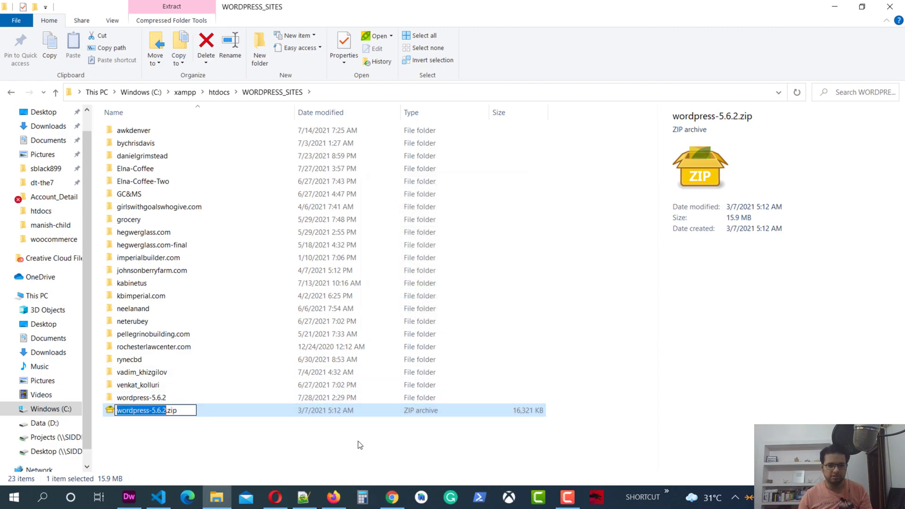
{"action": "key", "text": "Escape"}
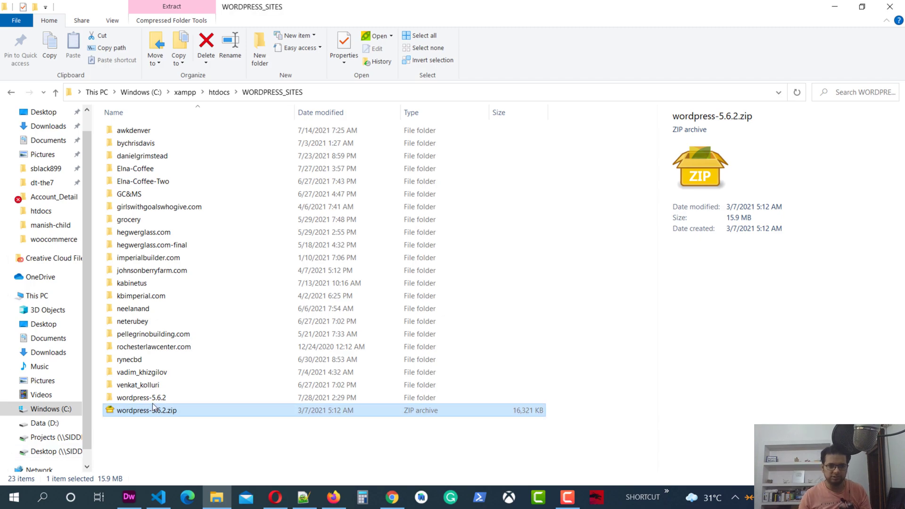
{"action": "left_click", "coordinate": [152, 402]}
{"action": "left_click", "coordinate": [147, 401]}
{"action": "left_click", "coordinate": [155, 399]}
{"action": "key", "text": "BackSpace"}
{"action": "key", "text": "BackSpace"}
{"action": "key", "text": "BackSpace"}
{"action": "key", "text": "BackSpace"}
{"action": "key", "text": "BackSpace"}
{"action": "key", "text": "BackSpace"}
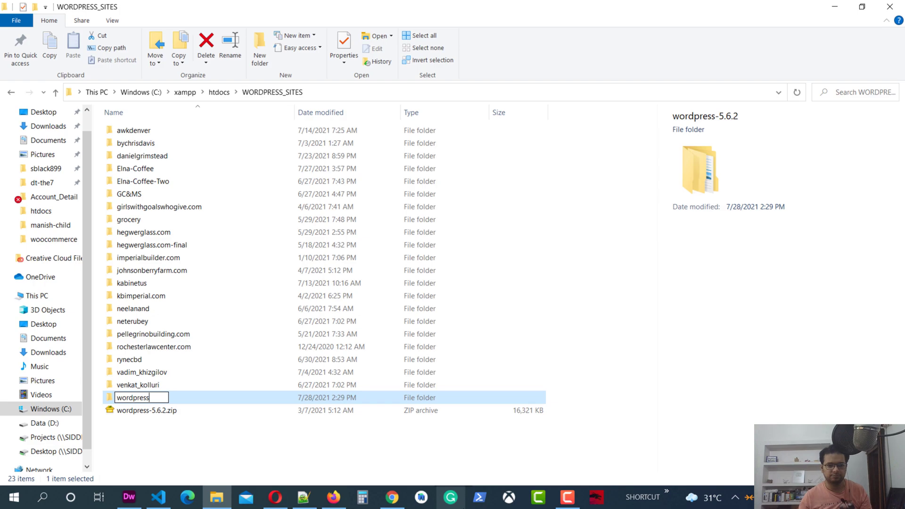
{"action": "key", "text": "Return"}
{"action": "double_click", "coordinate": [196, 399]}
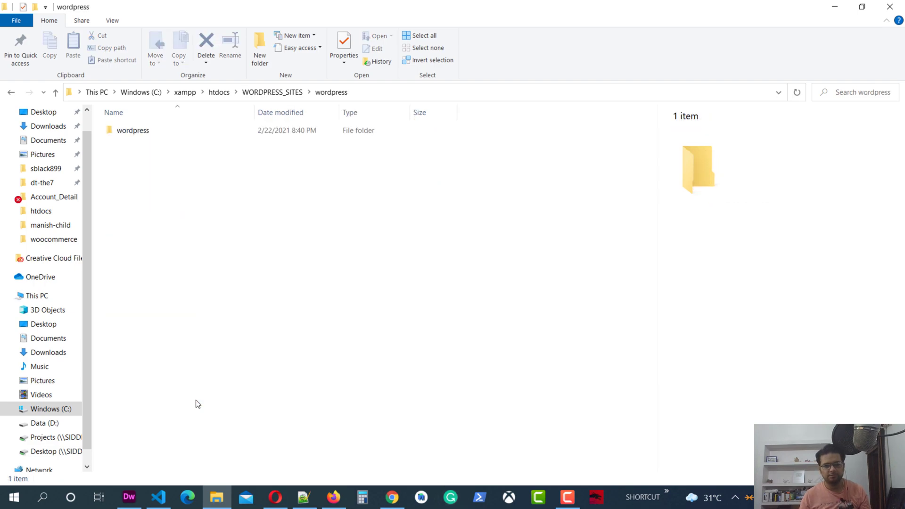
Move the 19 WordPress files up from the inner wordpress folder and delete the empty folder.
{"action": "left_click", "coordinate": [140, 137]}
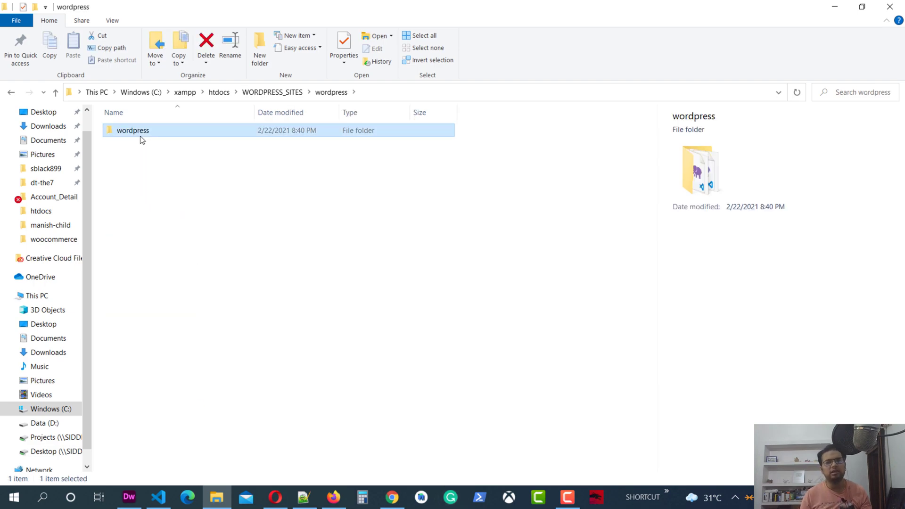
{"action": "double_click", "coordinate": [140, 135]}
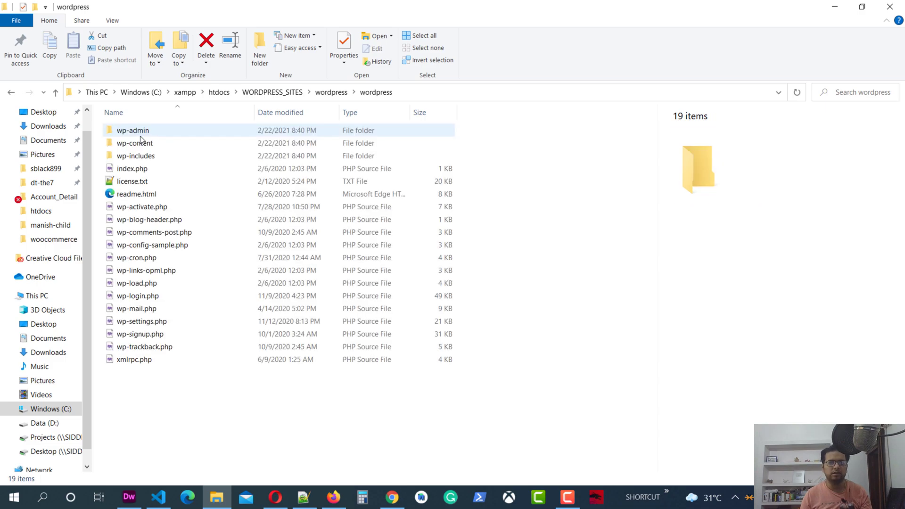
{"action": "key", "text": "ctrl+a"}
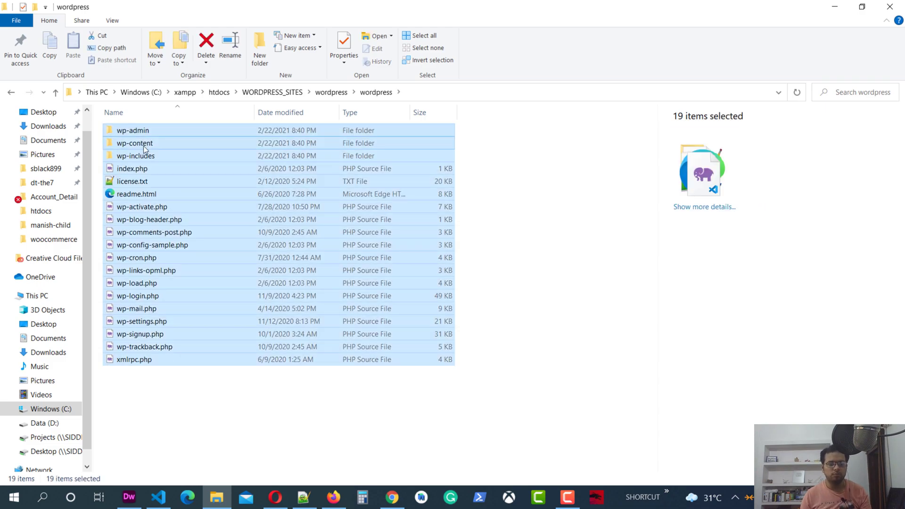
{"action": "right_click", "coordinate": [142, 146]}
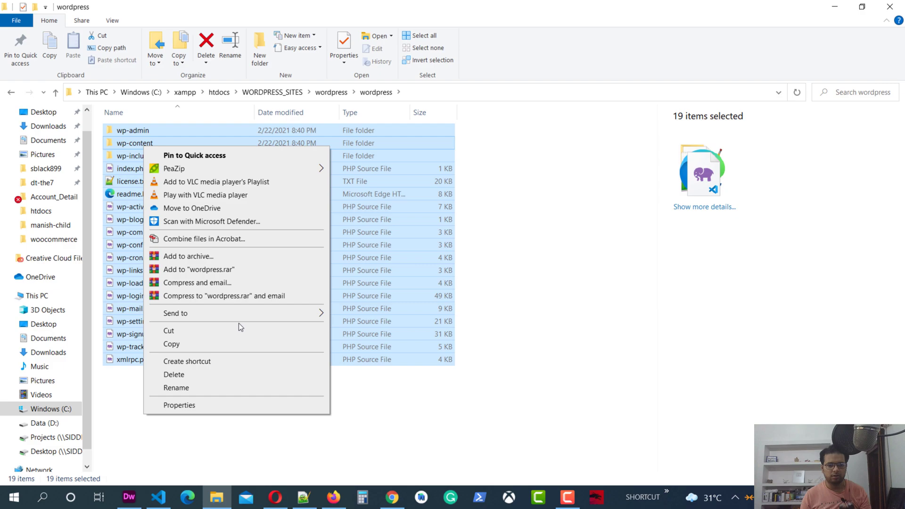
{"action": "left_click", "coordinate": [226, 330]}
{"action": "left_click", "coordinate": [55, 93]}
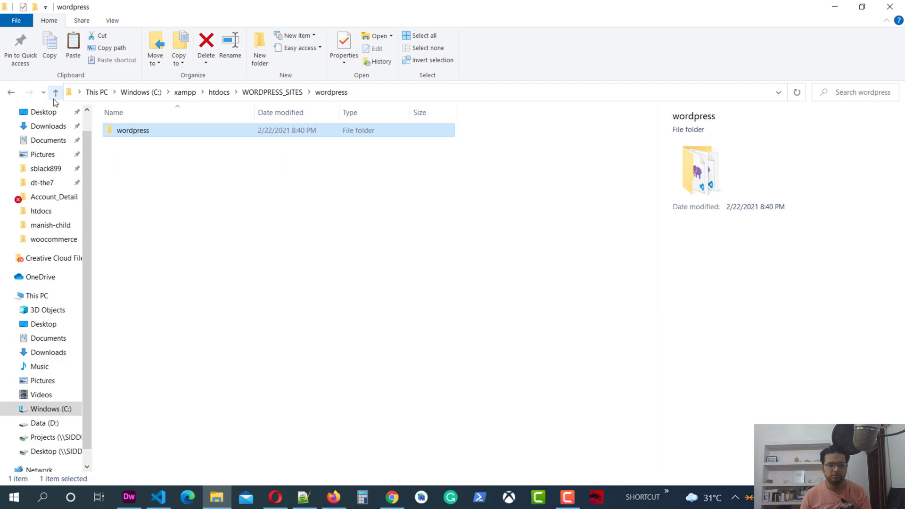
{"action": "right_click", "coordinate": [137, 184]}
{"action": "left_click", "coordinate": [191, 273]}
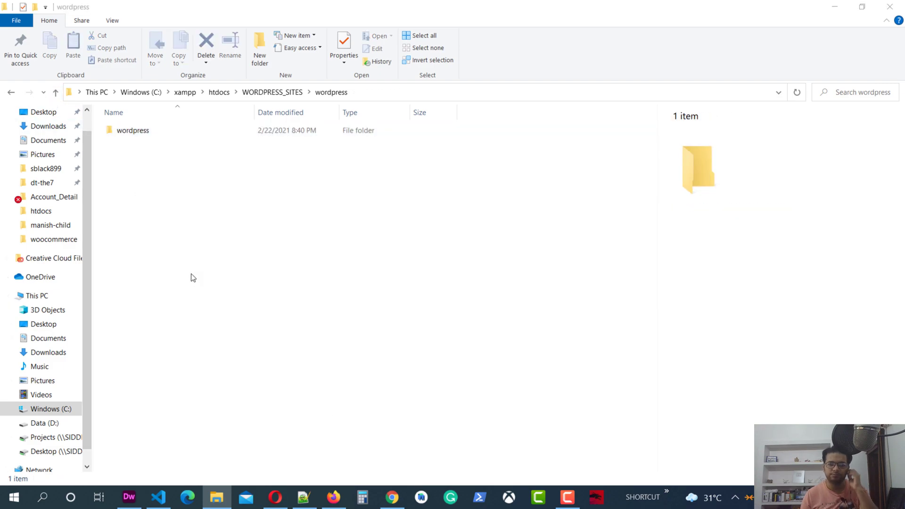
{"action": "left_click", "coordinate": [132, 131]}
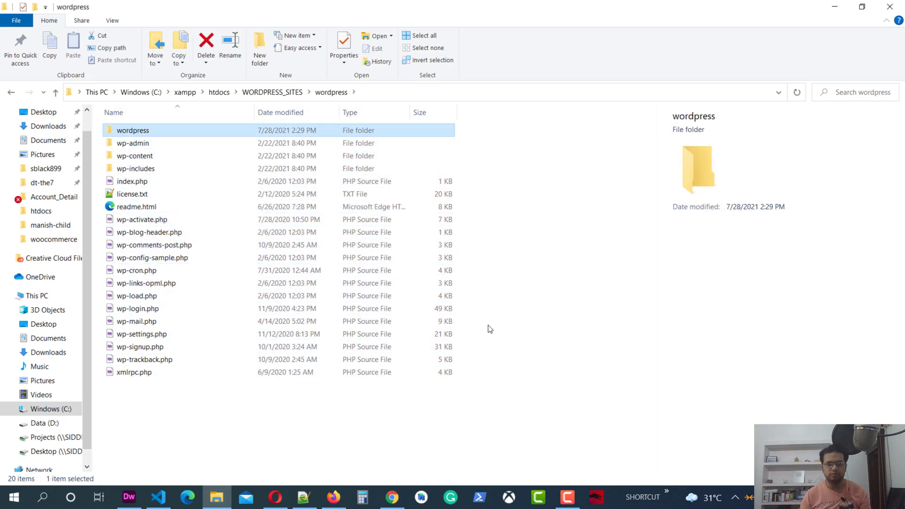
{"action": "key", "text": "Delete"}
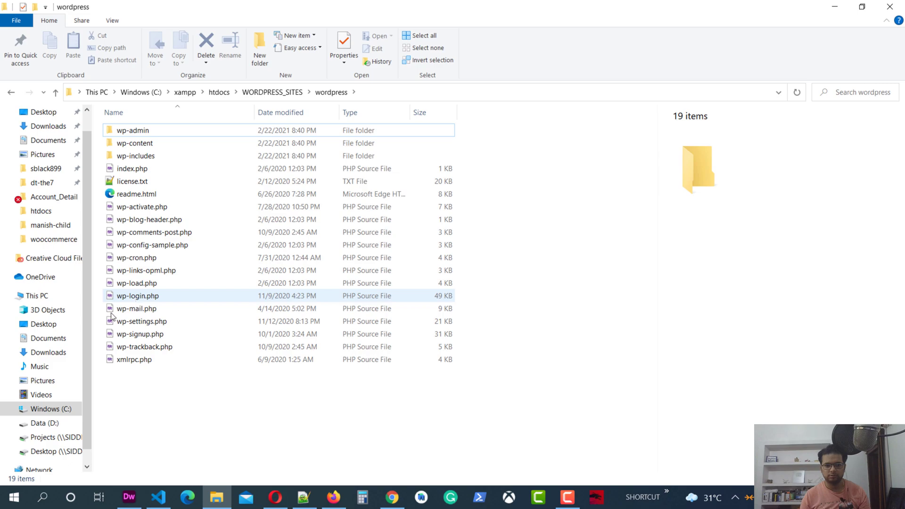
{"action": "left_click", "coordinate": [121, 499]}
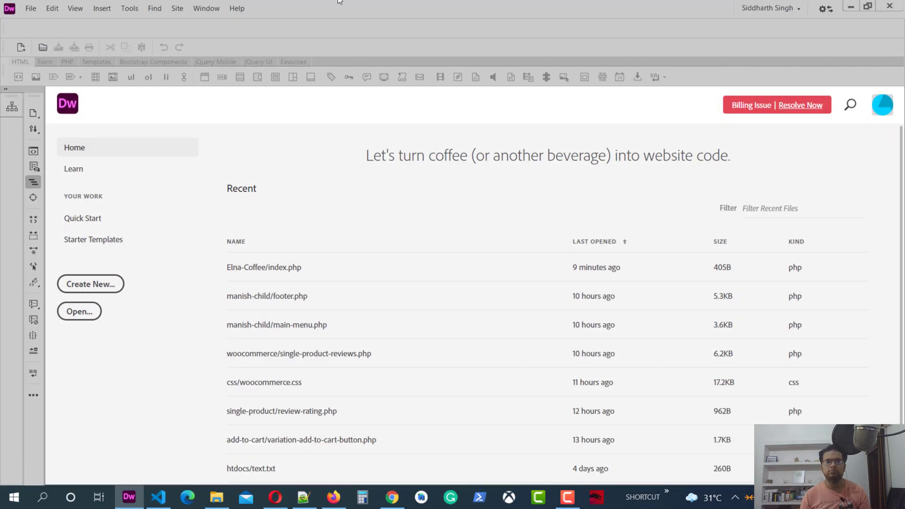
Start a new Dreamweaver site named 'Wordpress' and select its lowercase p for correction.
{"action": "left_click", "coordinate": [183, 8]}
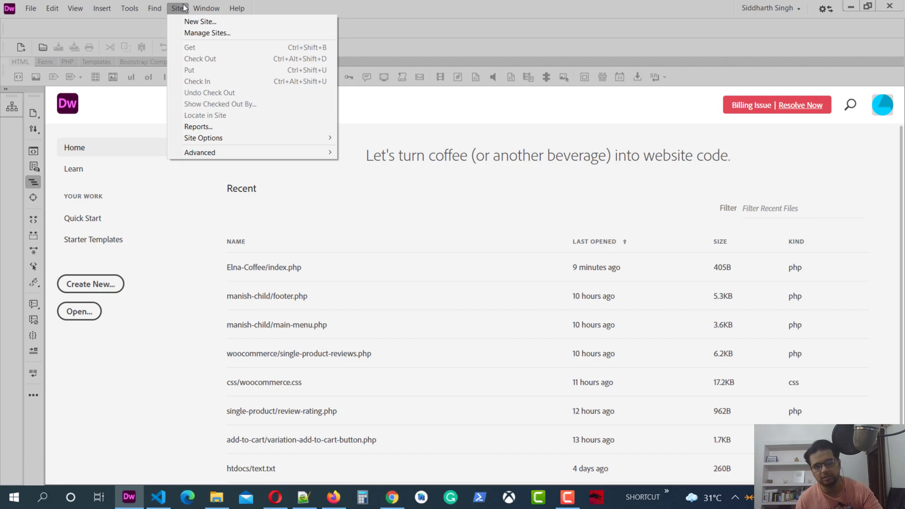
{"action": "left_click", "coordinate": [183, 8]}
{"action": "left_click", "coordinate": [206, 8]}
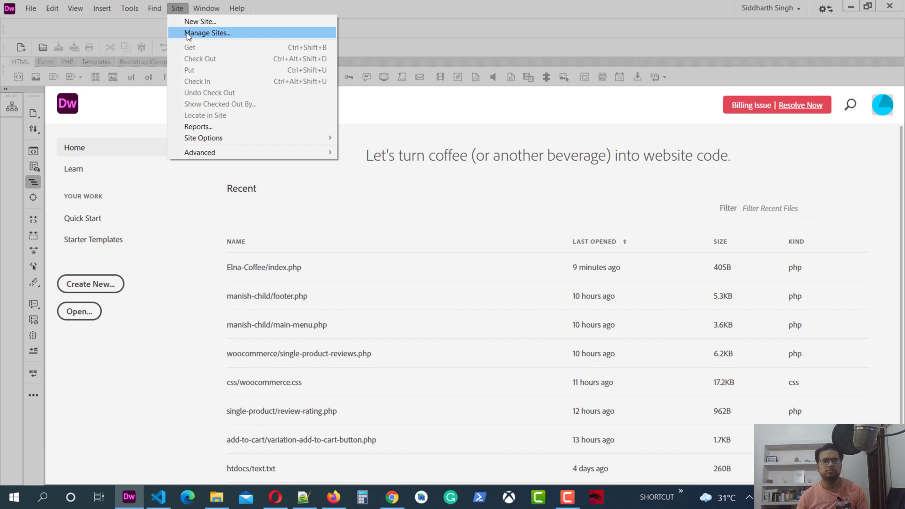
{"action": "left_click", "coordinate": [207, 22]}
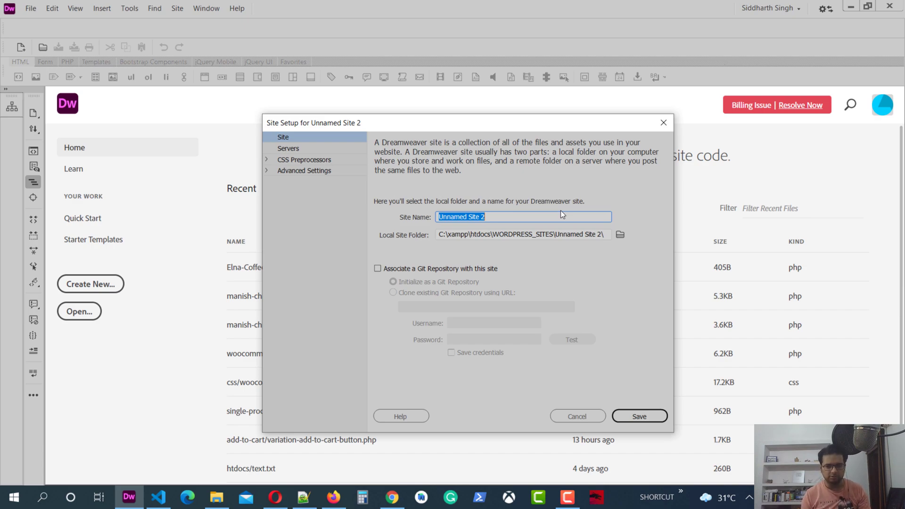
{"action": "type", "text": "Wordpre"}
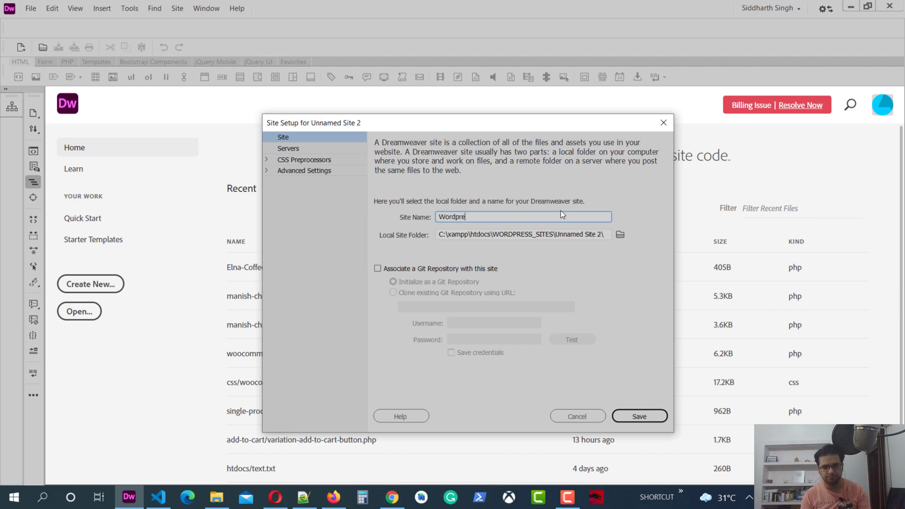
{"action": "type", "text": "ss"}
{"action": "key", "text": "Left"}
{"action": "key", "text": "Left"}
{"action": "key", "text": "Left"}
{"action": "key", "text": "Left"}
{"action": "key", "text": "shift+Left"}
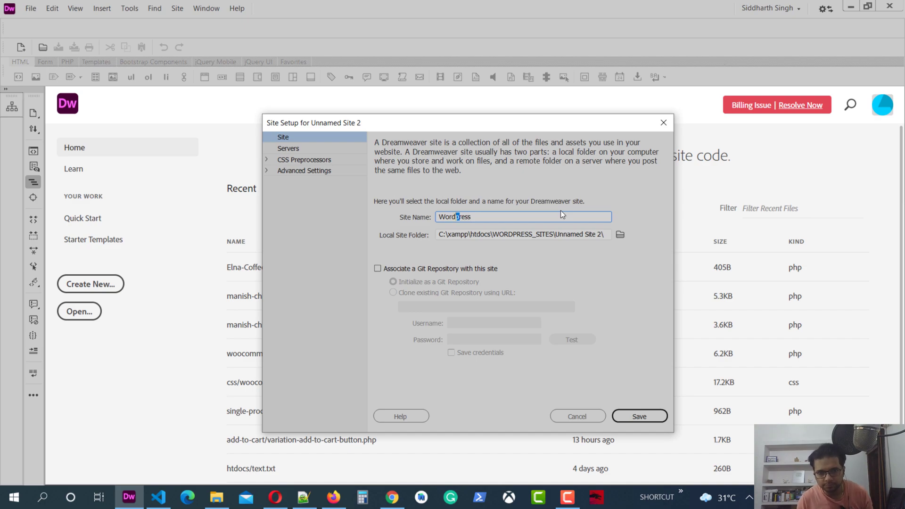
Correct the site name to 'WordPress' and browse into wordpress > wp-content for the local folder.
{"action": "type", "text": "P"}
{"action": "left_click", "coordinate": [620, 234]}
{"action": "scroll", "coordinate": [453, 276], "scroll_direction": "down", "scroll_amount": 4}
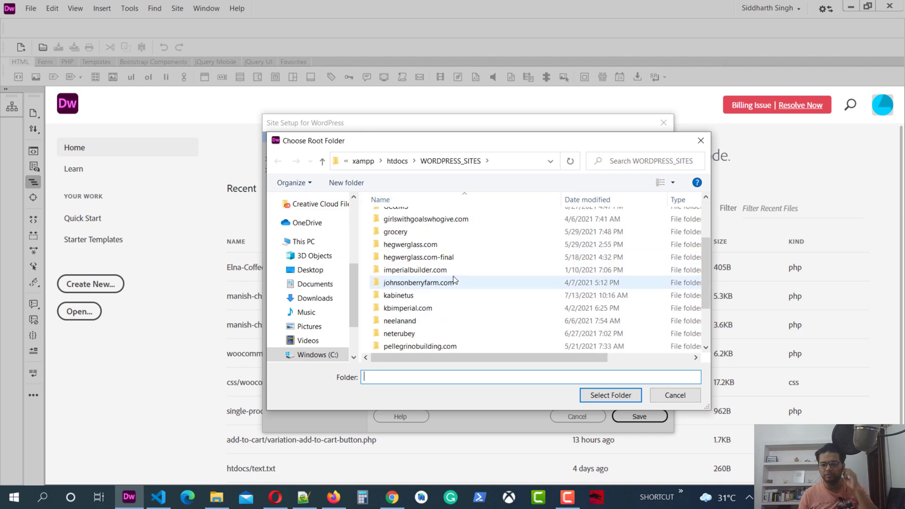
{"action": "double_click", "coordinate": [400, 346]}
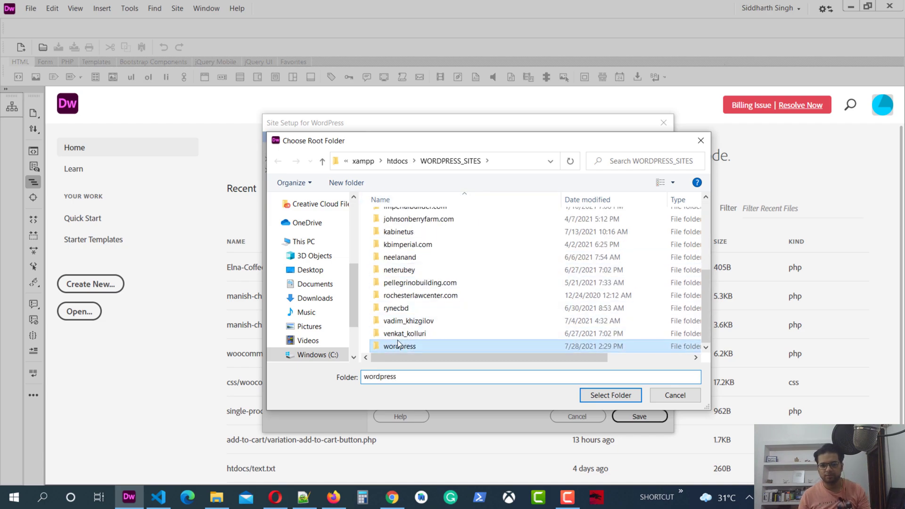
{"action": "double_click", "coordinate": [418, 231]}
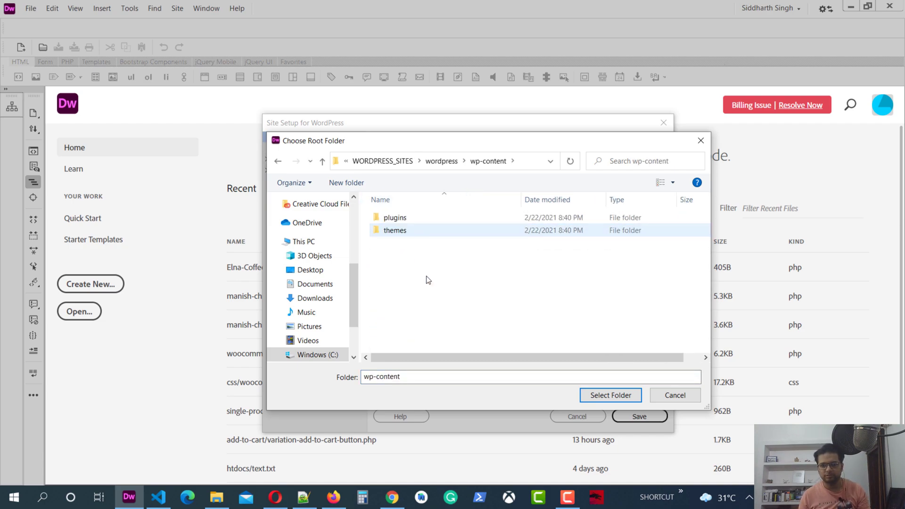
{"action": "left_click", "coordinate": [323, 163]}
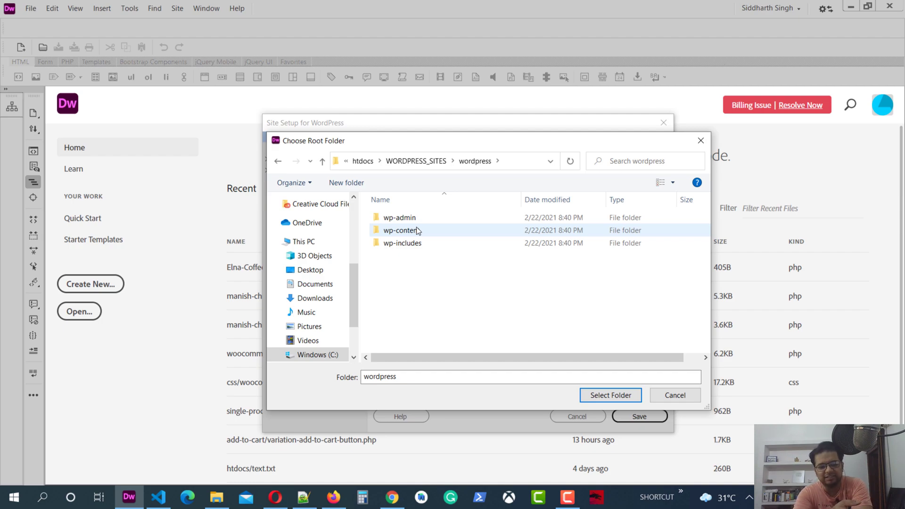
Look through the themes and plugins folders, then choose wp-content\themes as the local site folder.
{"action": "double_click", "coordinate": [417, 230]}
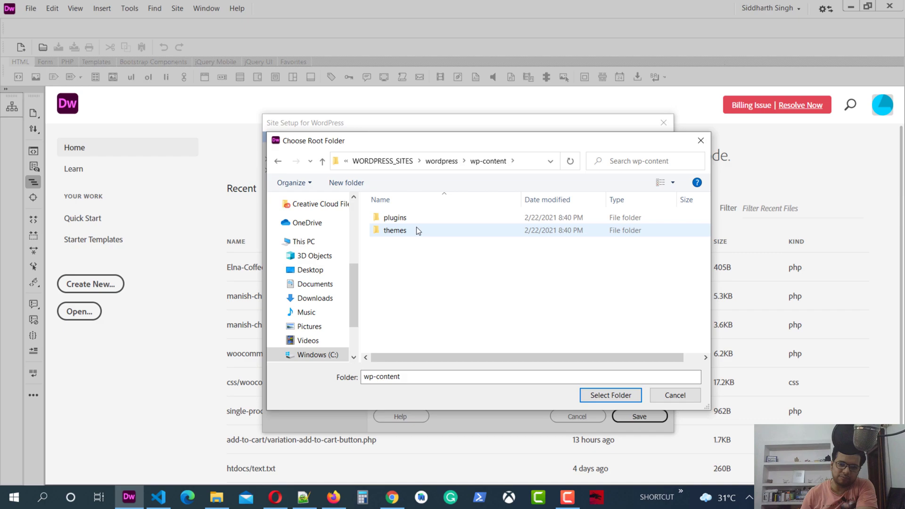
{"action": "double_click", "coordinate": [416, 229]}
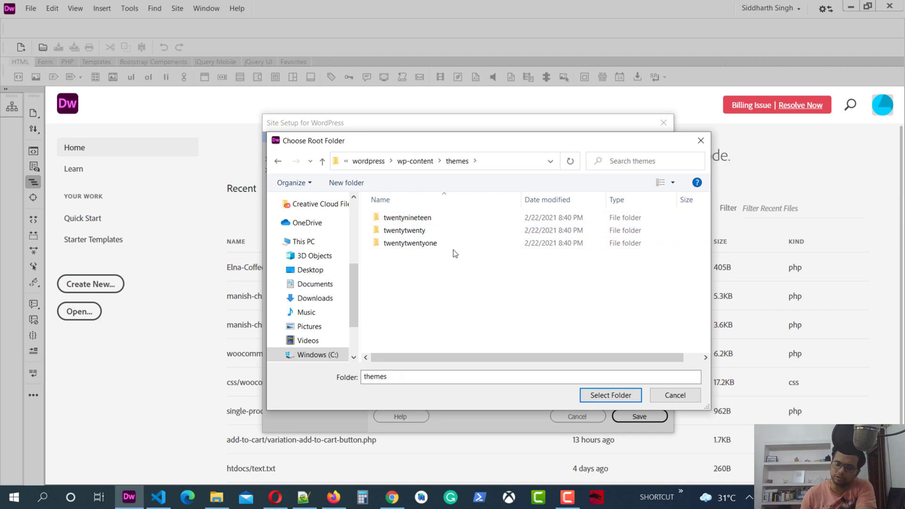
{"action": "left_click", "coordinate": [324, 163]}
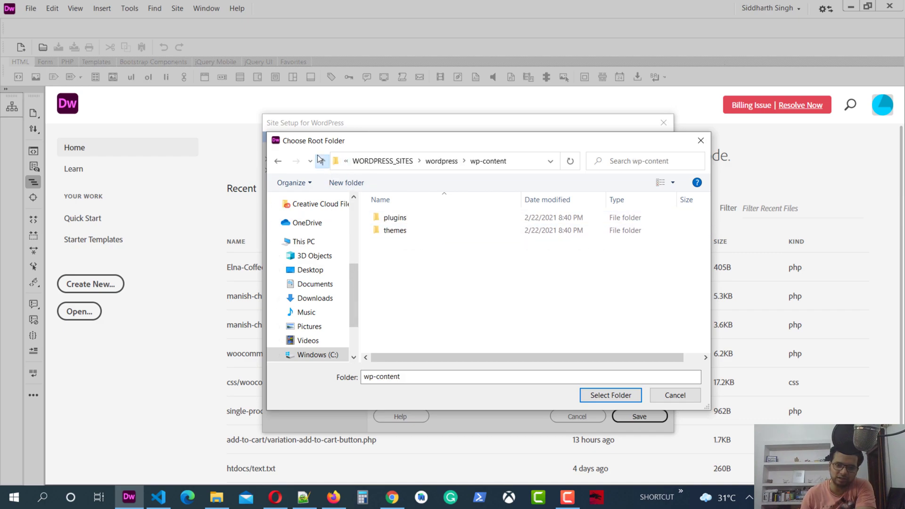
{"action": "double_click", "coordinate": [395, 217]}
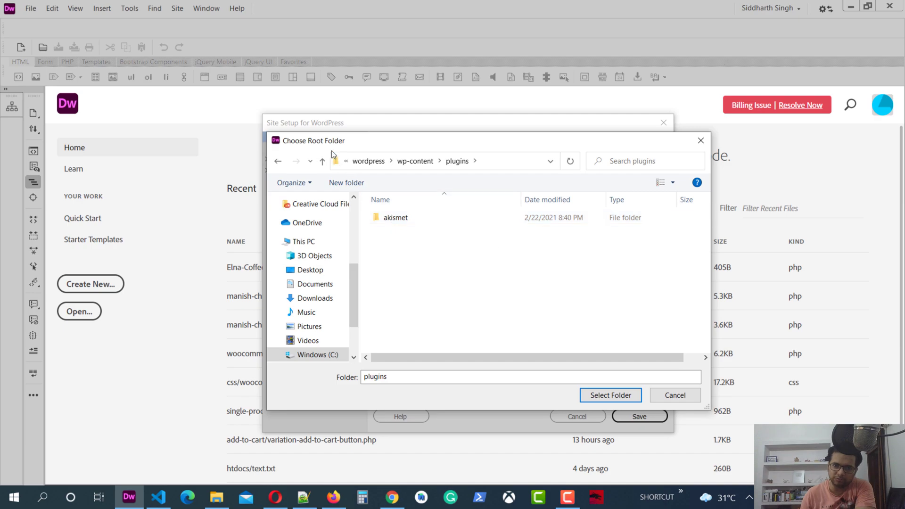
{"action": "left_click", "coordinate": [323, 162]}
{"action": "double_click", "coordinate": [406, 231]}
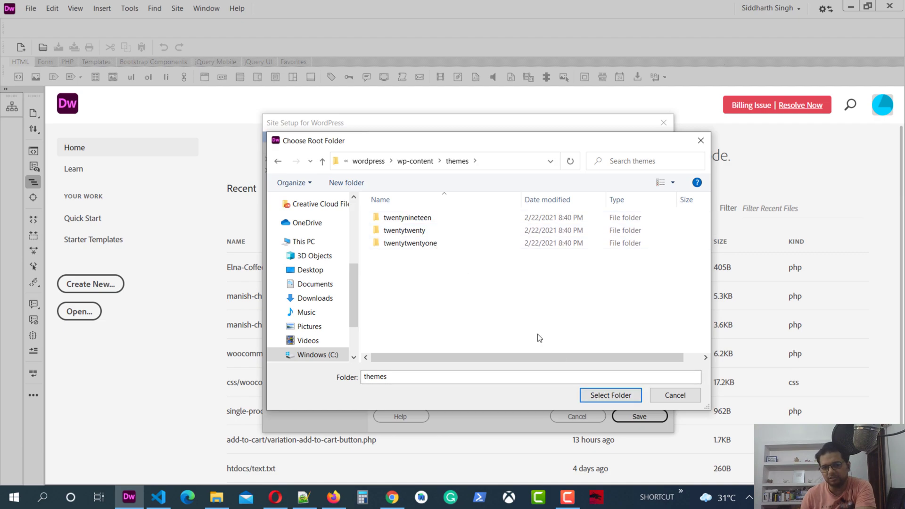
{"action": "left_click", "coordinate": [620, 401]}
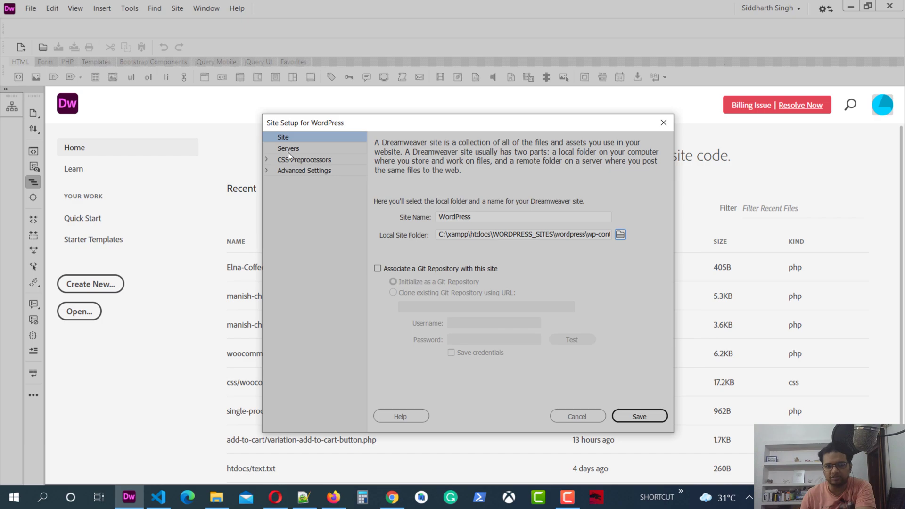
Add a server named 'Wordpress' that connects using Local/Network.
{"action": "left_click", "coordinate": [287, 151]}
{"action": "left_click", "coordinate": [384, 282]}
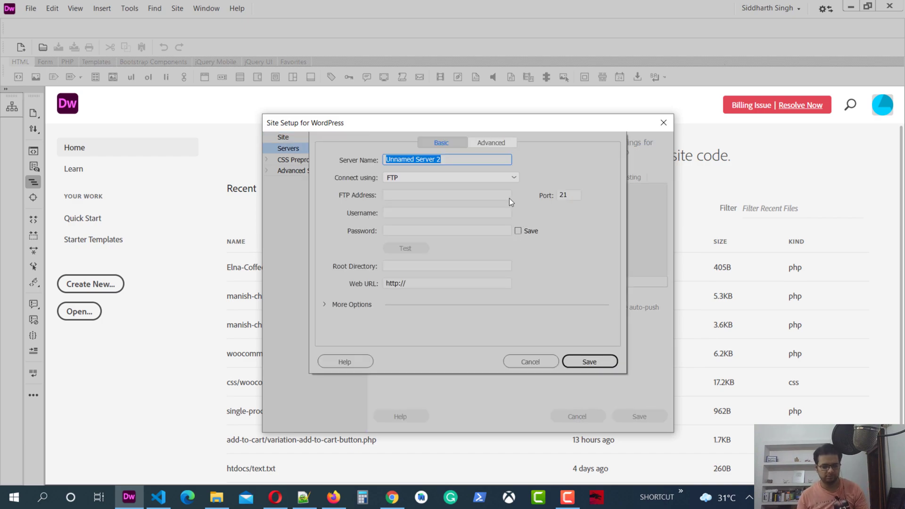
{"action": "type", "text": "Wordpress"}
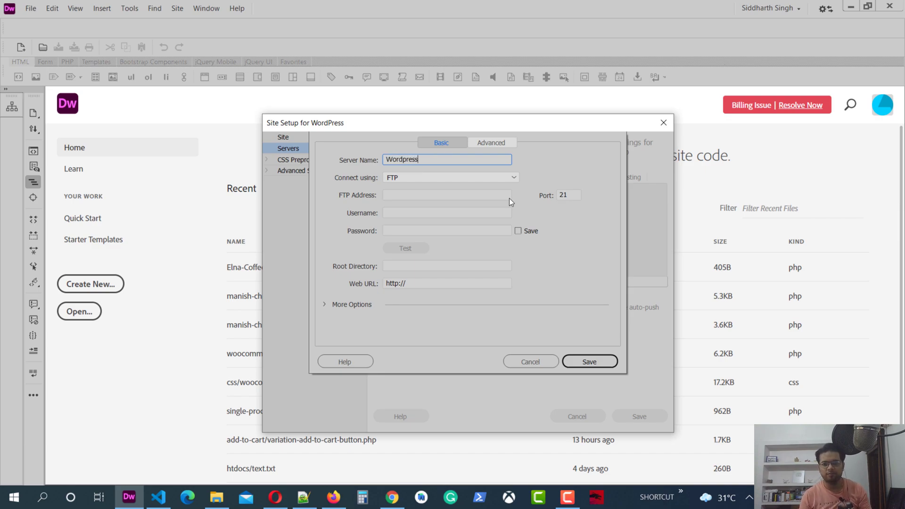
{"action": "left_click", "coordinate": [508, 177]}
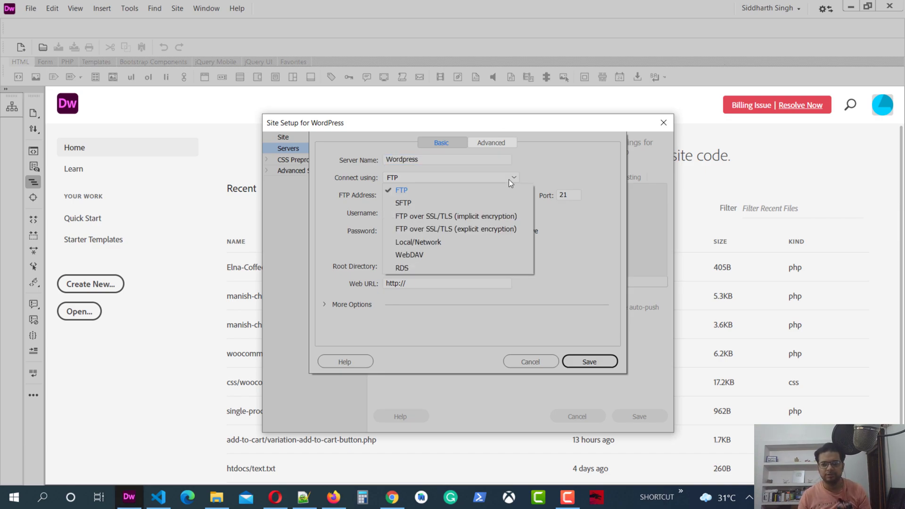
{"action": "left_click", "coordinate": [451, 242]}
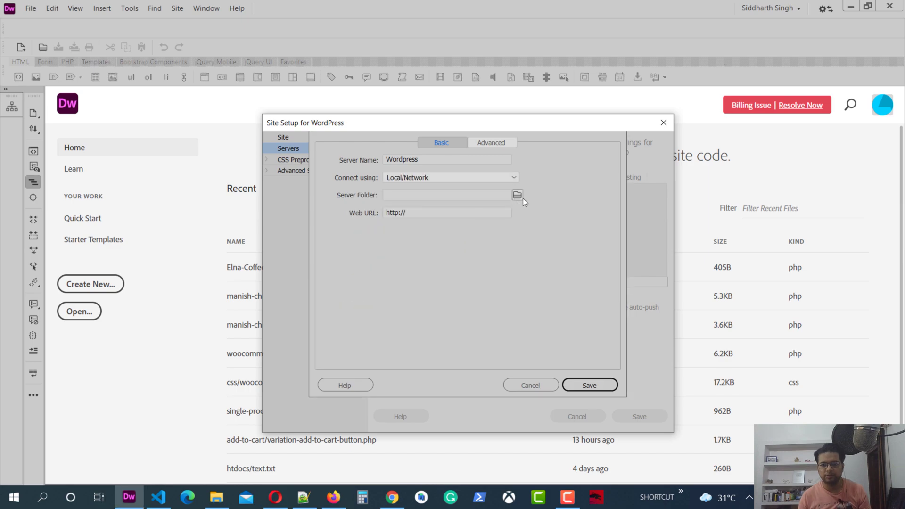
Set the server folder under WORDPRESS_SITES and start the Web URL with 'localhost/'.
{"action": "left_click", "coordinate": [518, 195]}
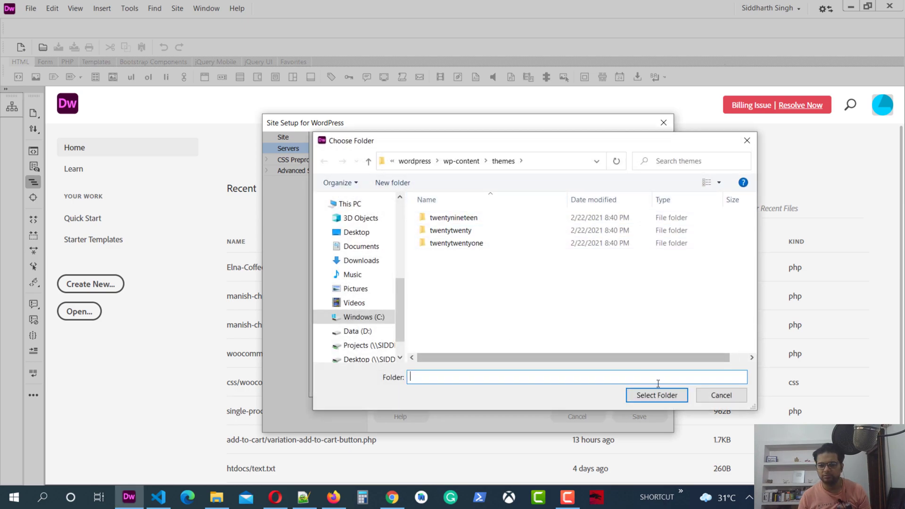
{"action": "left_click", "coordinate": [656, 395]}
{"action": "left_click", "coordinate": [420, 213]}
{"action": "type", "text": "loc"}
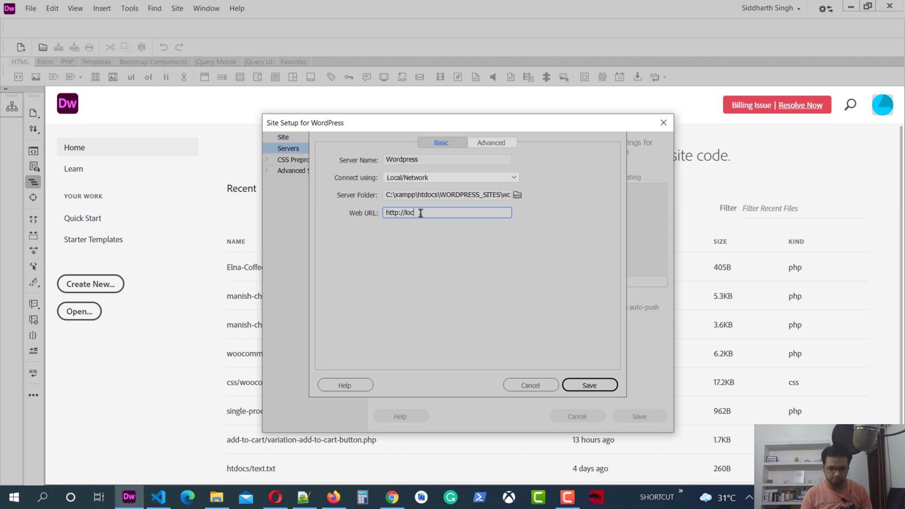
{"action": "type", "text": "alhost/"}
In File Explorer's htdocs folder, check the exact WORDPRESS_SITES folder name without renaming it.
{"action": "left_click", "coordinate": [214, 506]}
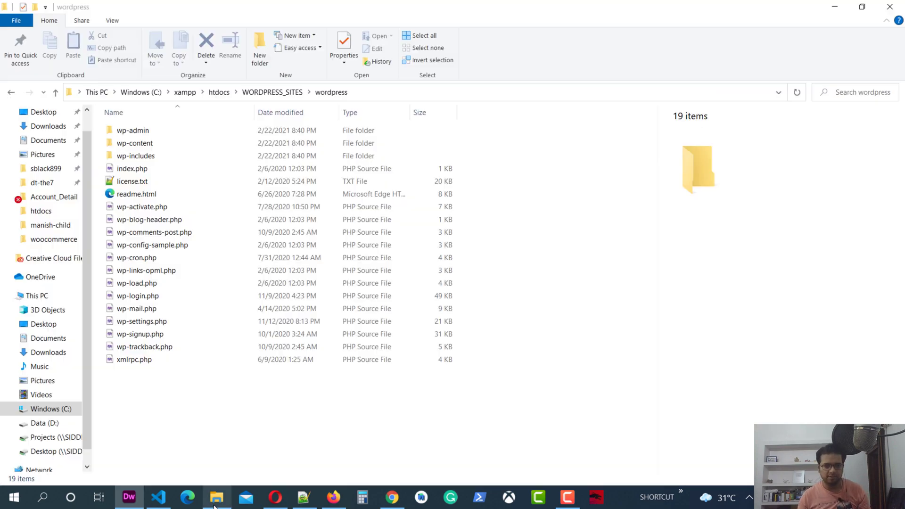
{"action": "left_click", "coordinate": [57, 95]}
{"action": "left_click", "coordinate": [57, 95]}
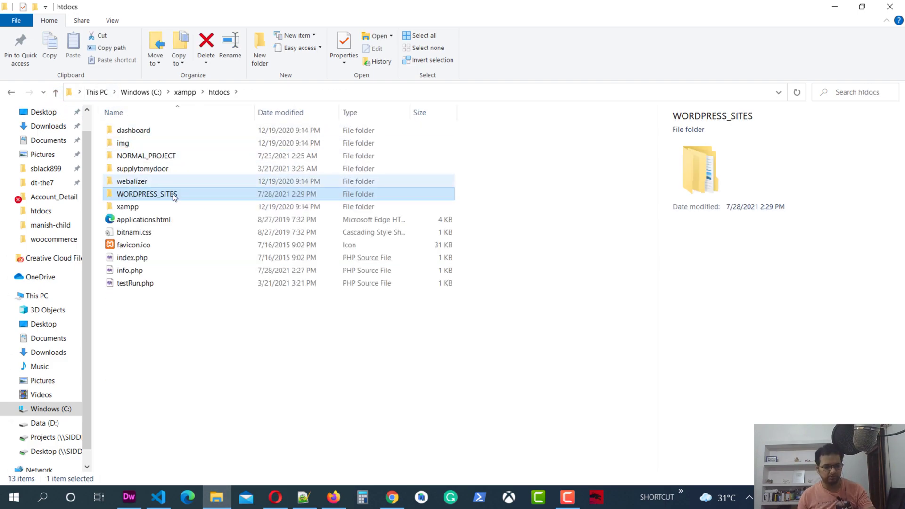
{"action": "left_click", "coordinate": [172, 196]}
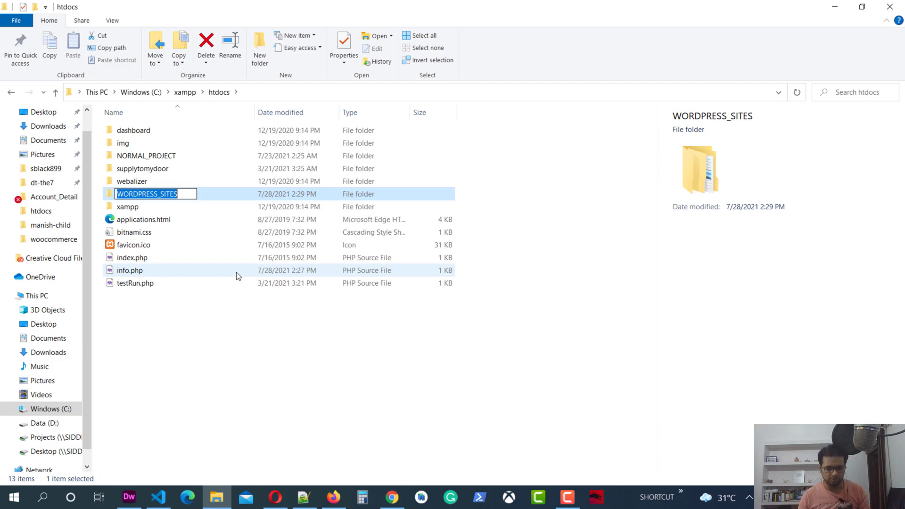
{"action": "left_click", "coordinate": [326, 505]}
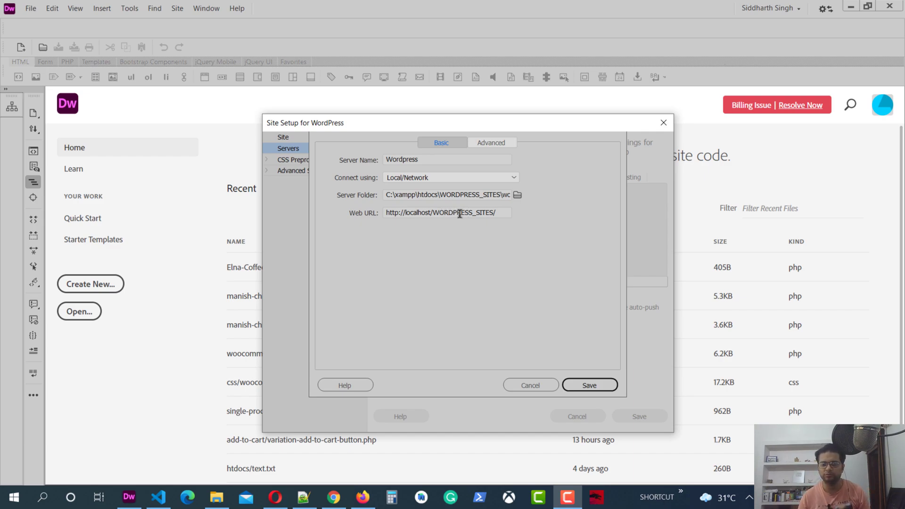
Append 'wordpress/' so the Web URL reads localhost/WORDPRESS_SITES/wordpress/.
{"action": "left_click", "coordinate": [509, 211]}
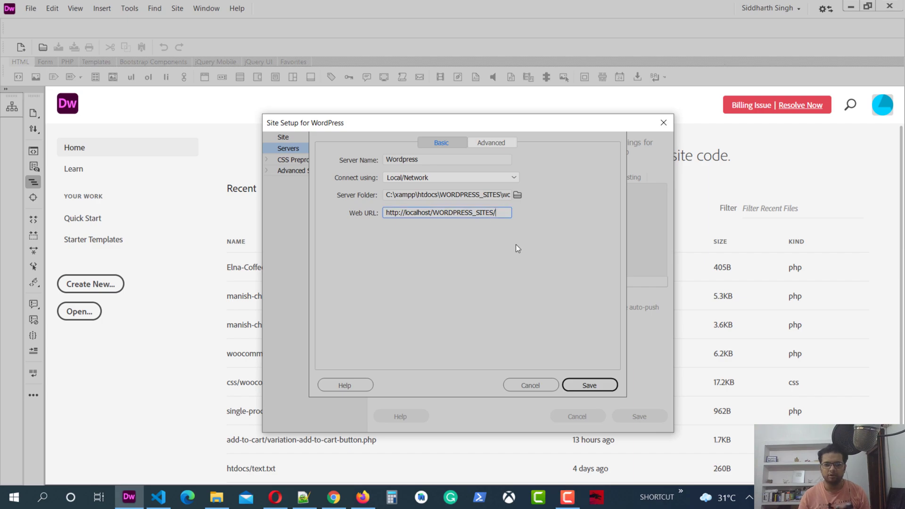
{"action": "type", "text": "wo"}
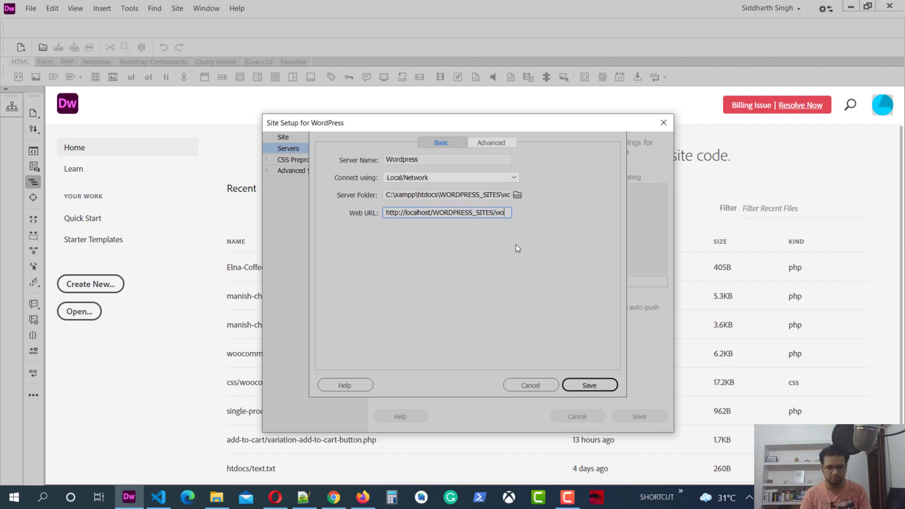
{"action": "type", "text": "rdpress"}
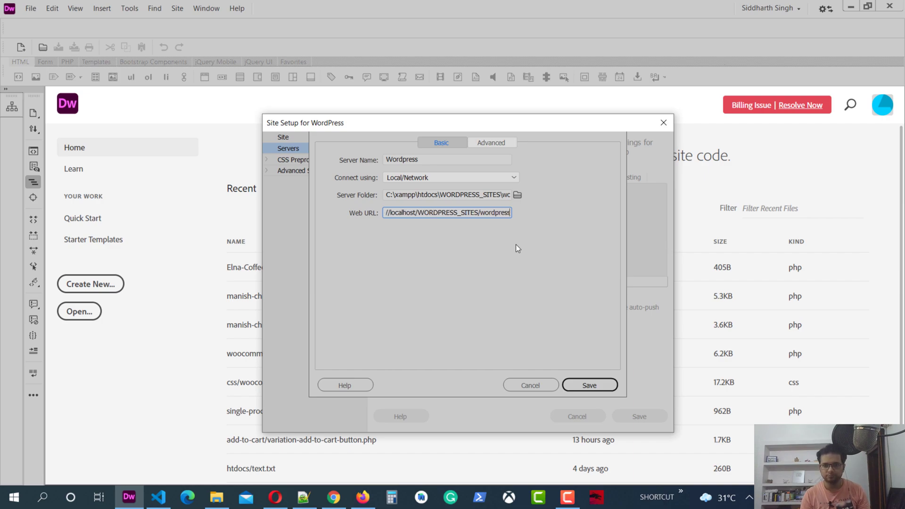
{"action": "type", "text": "/"}
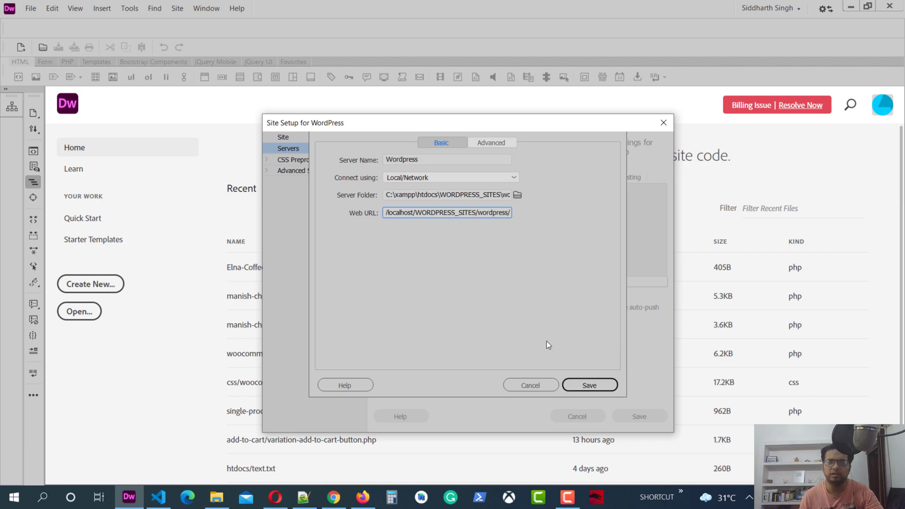
Save the Wordpress server, mark it as the testing server, and save the site despite root-folder warnings.
{"action": "left_click", "coordinate": [589, 384]}
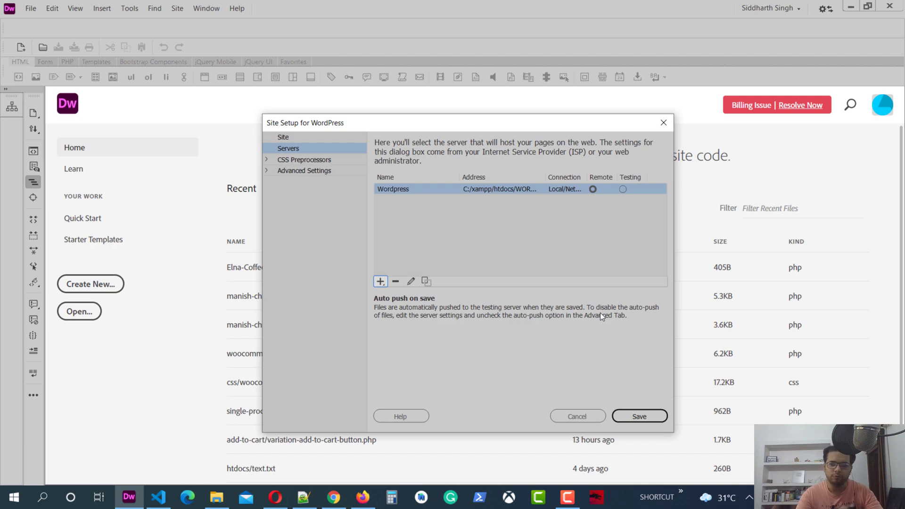
{"action": "left_click", "coordinate": [637, 417]}
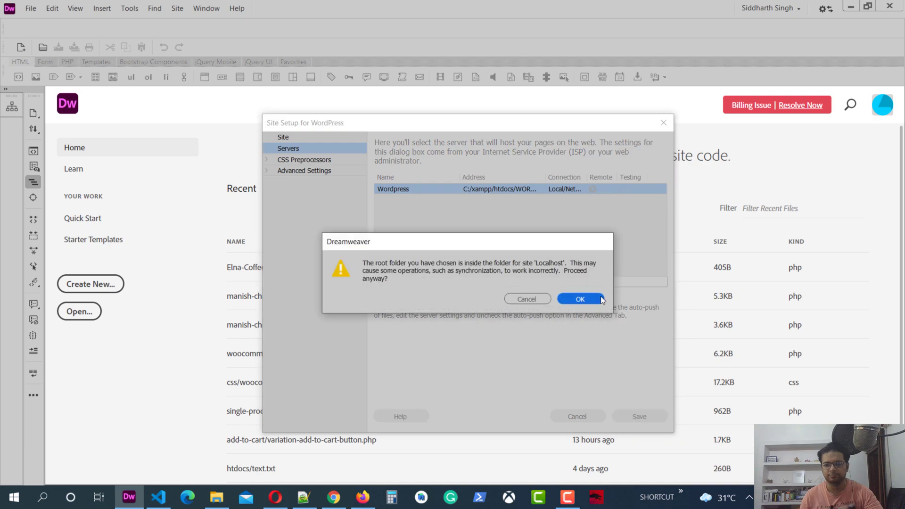
{"action": "left_click", "coordinate": [524, 302]}
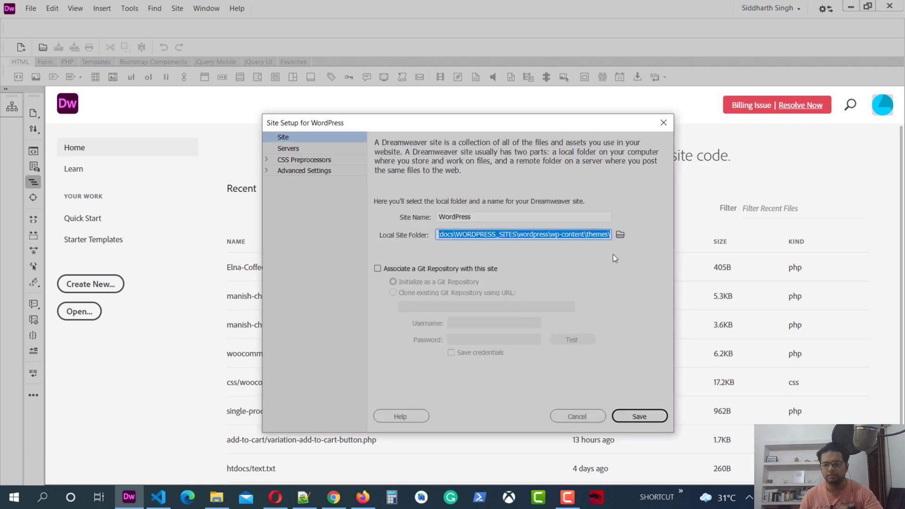
{"action": "left_click", "coordinate": [278, 151]}
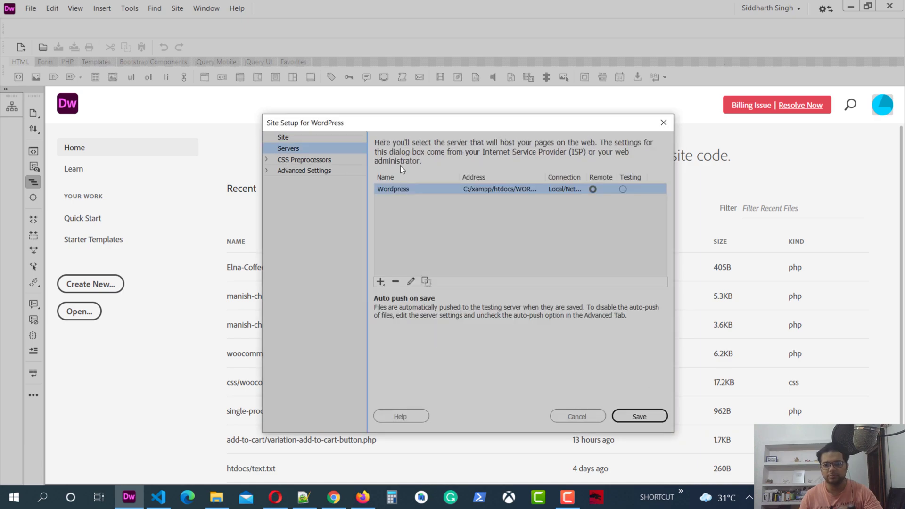
{"action": "left_click", "coordinate": [620, 191]}
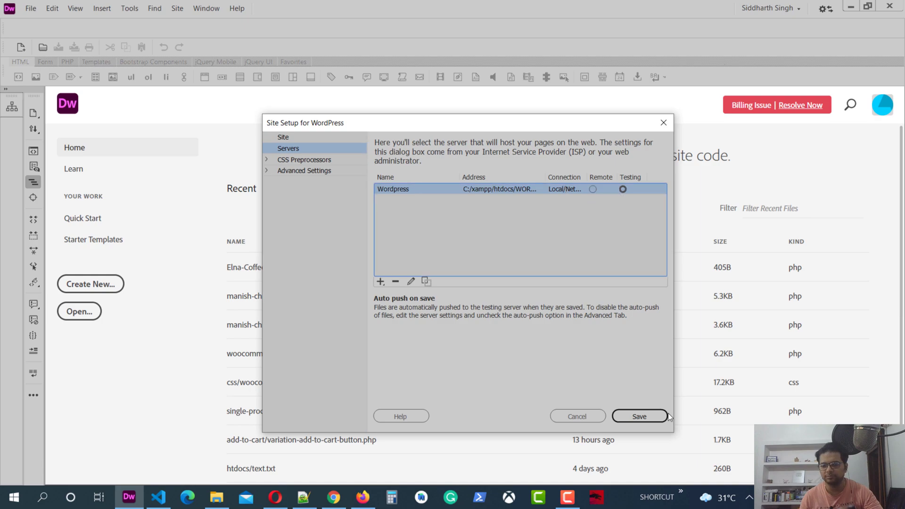
{"action": "left_click", "coordinate": [655, 419]}
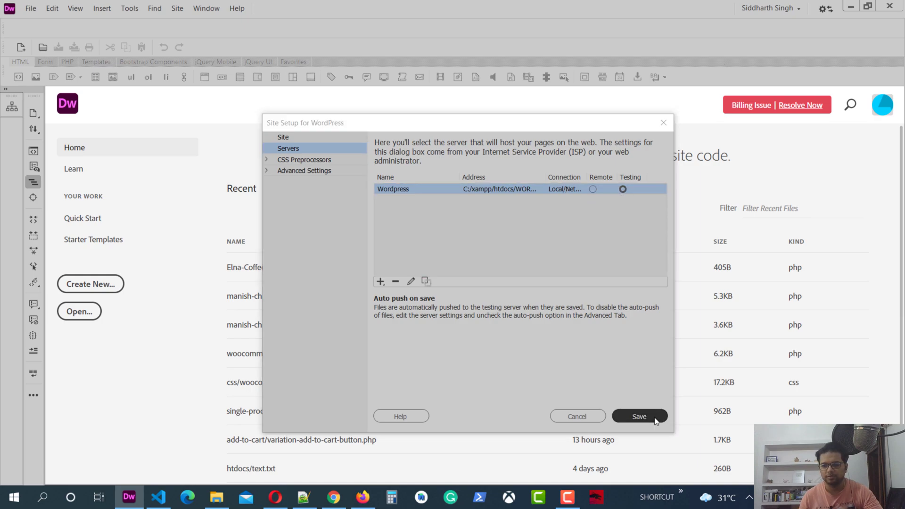
{"action": "left_click", "coordinate": [580, 299]}
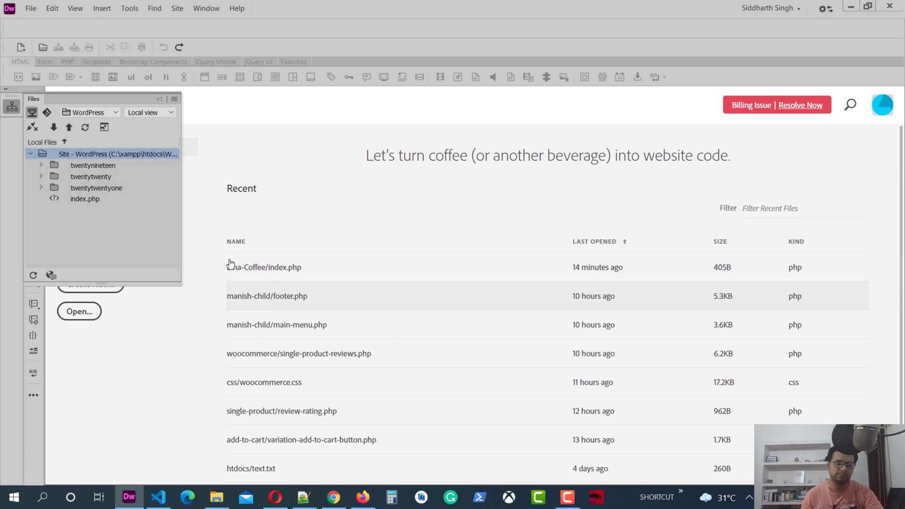
Open the twentynineteen theme's index.php from the Files panel in Code view.
{"action": "left_click", "coordinate": [4, 89]}
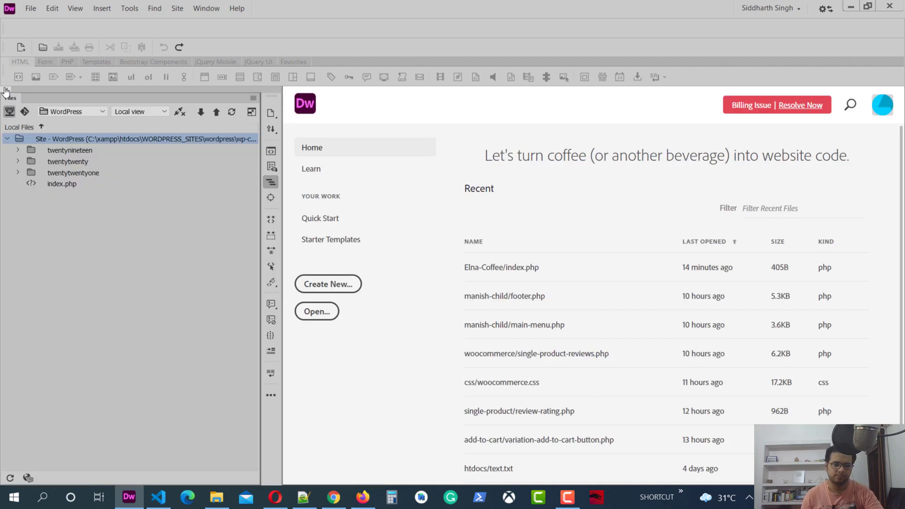
{"action": "double_click", "coordinate": [63, 151]}
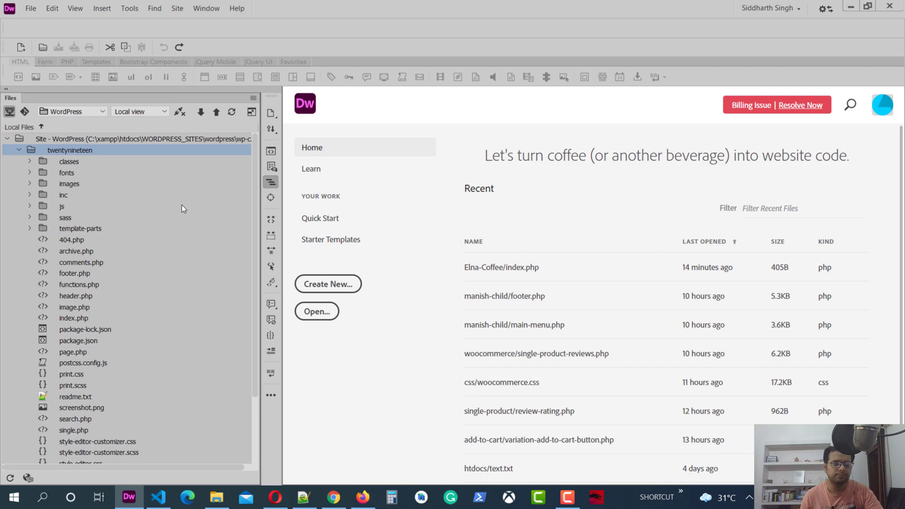
{"action": "scroll", "coordinate": [145, 290], "scroll_direction": "down", "scroll_amount": 1}
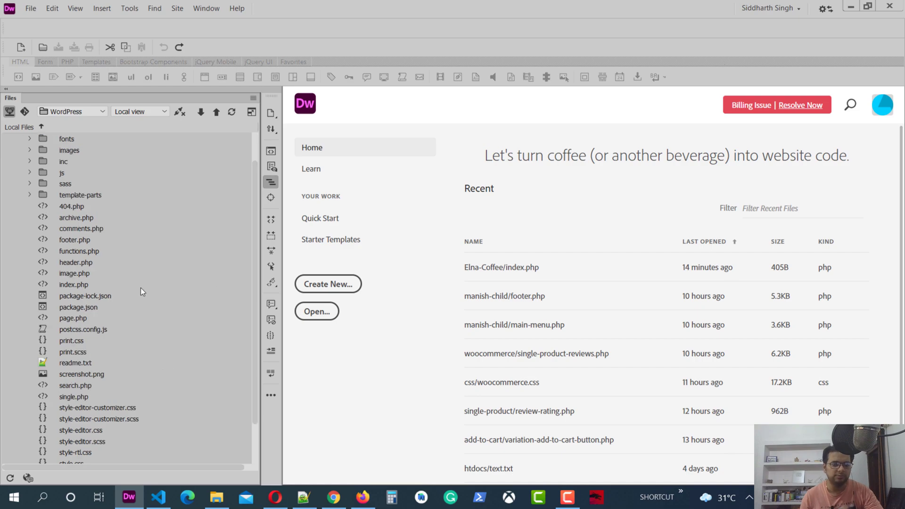
{"action": "double_click", "coordinate": [77, 285]}
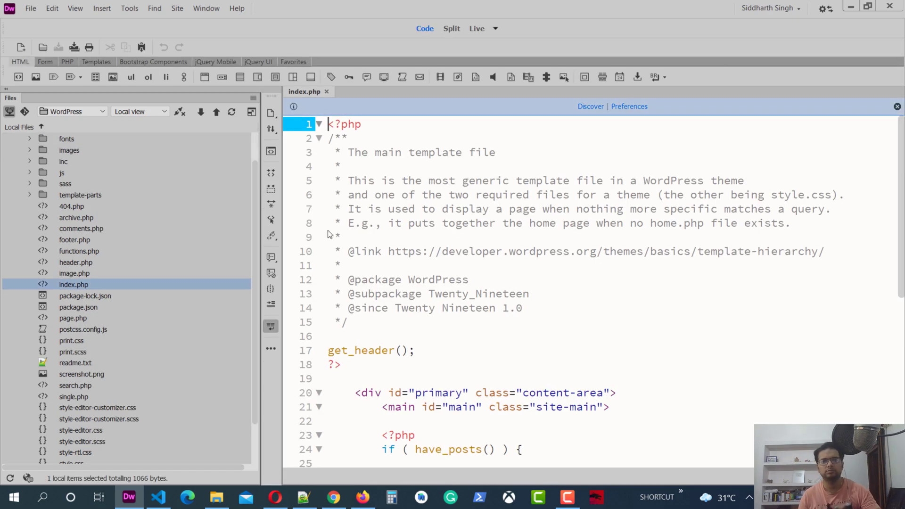
{"action": "left_click", "coordinate": [5, 89]}
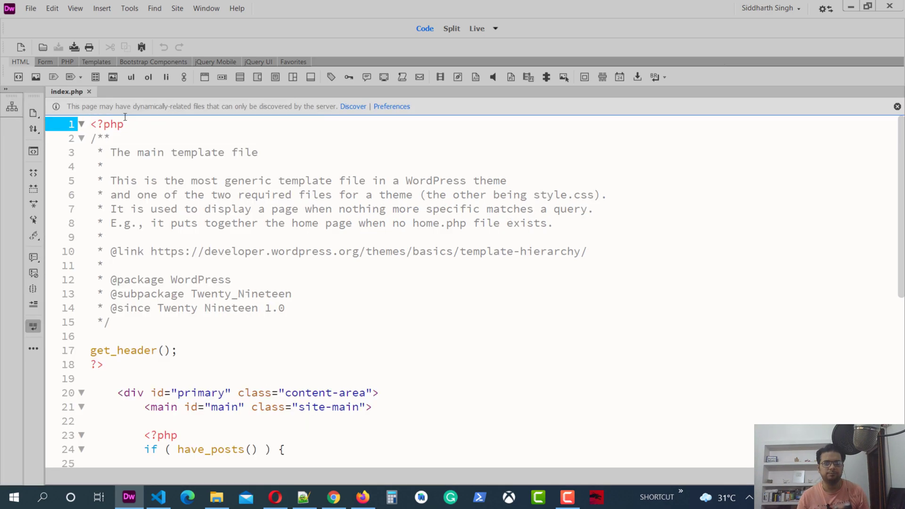
Preview index.php in Google Chrome and select the theme path in the 404 page's address.
{"action": "right_click", "coordinate": [87, 92]}
{"action": "mouse_move", "coordinate": [202, 241]}
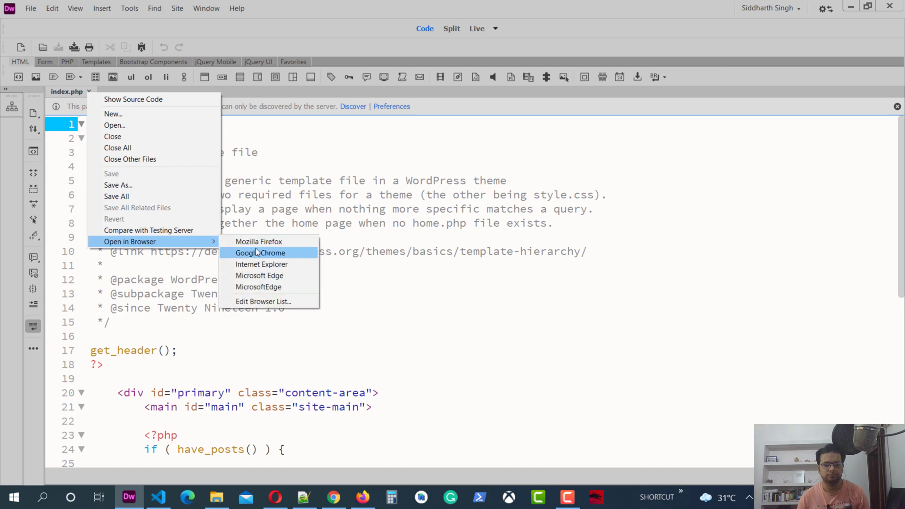
{"action": "left_click", "coordinate": [255, 251]}
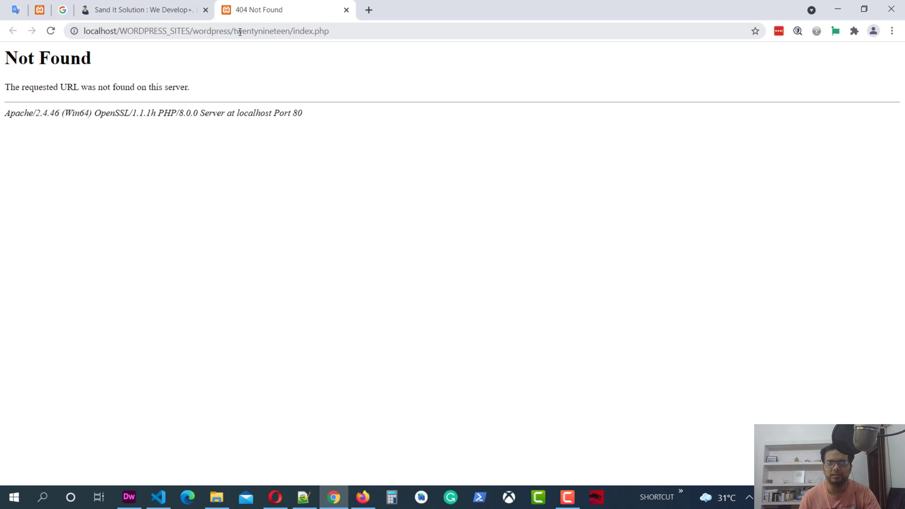
{"action": "left_click_drag", "start_coordinate": [337, 31], "coordinate": [238, 40]}
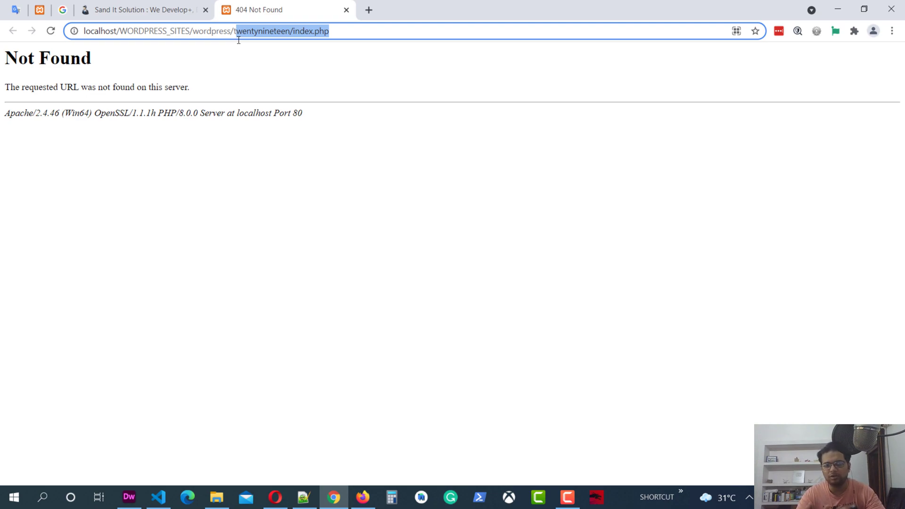
Load the wordpress folder URL, continue in English (United States), and begin the database setup.
{"action": "key", "text": "BackSpace"}
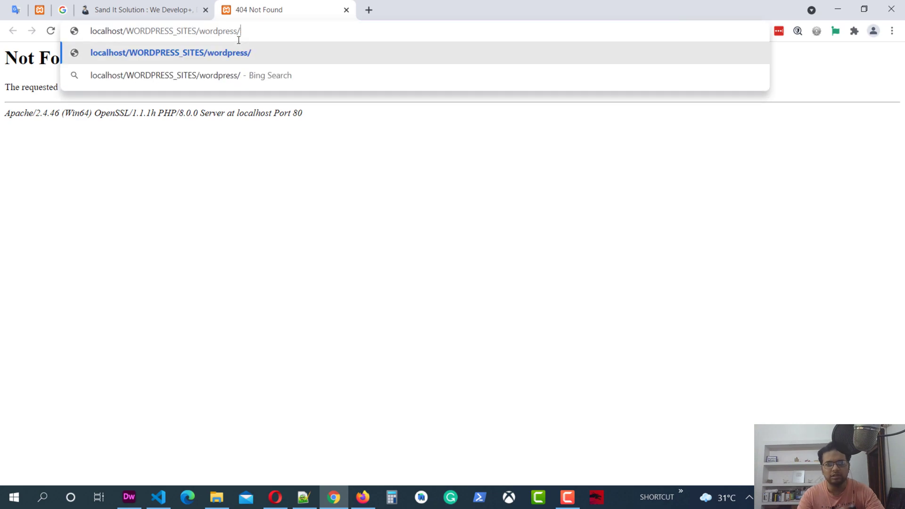
{"action": "key", "text": "Return"}
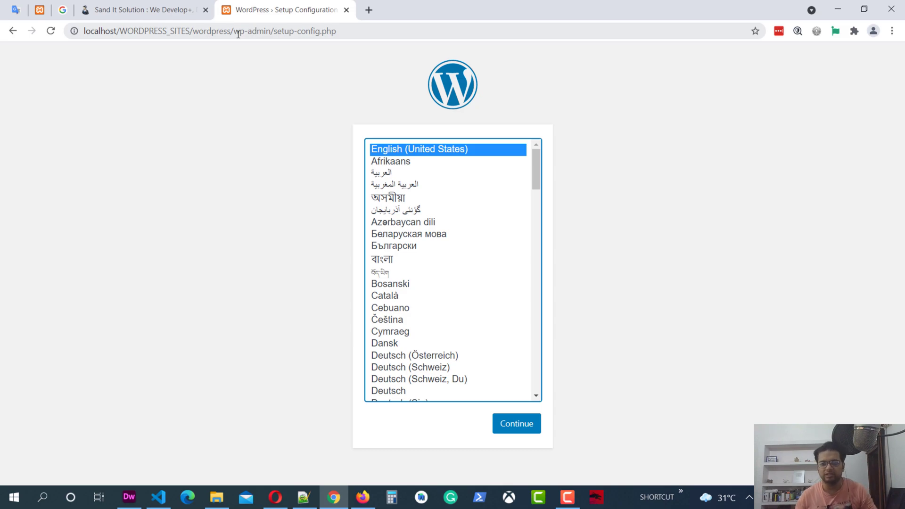
{"action": "left_click", "coordinate": [535, 421]}
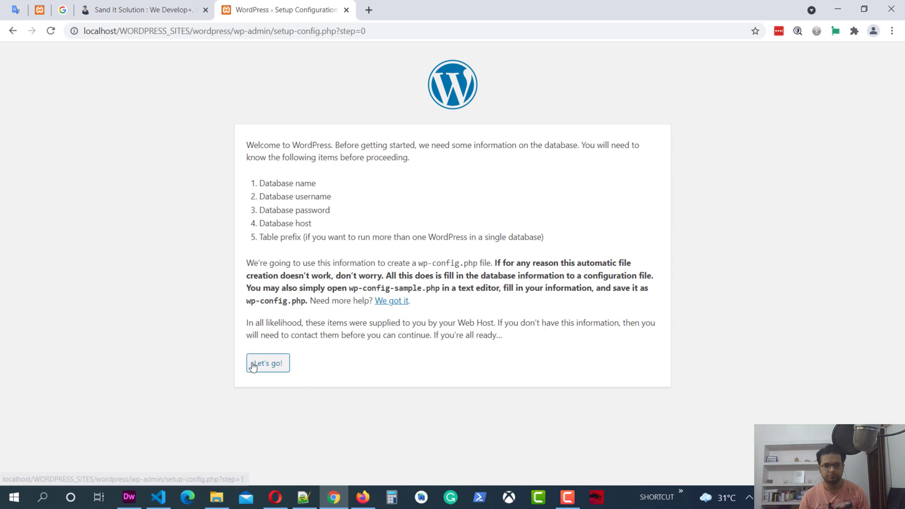
{"action": "left_click", "coordinate": [255, 364]}
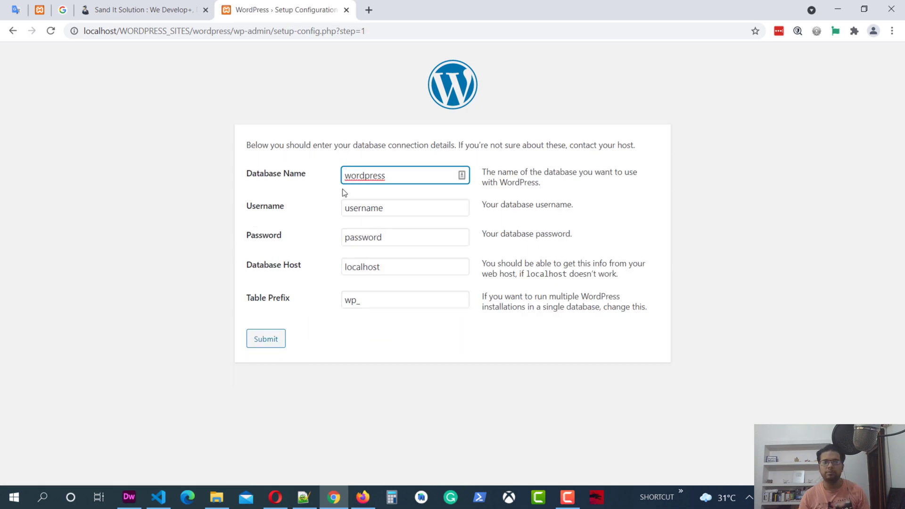
Open phpMyAdmin at localhost/phpmyadmin in a new browser tab.
{"action": "left_click", "coordinate": [374, 7]}
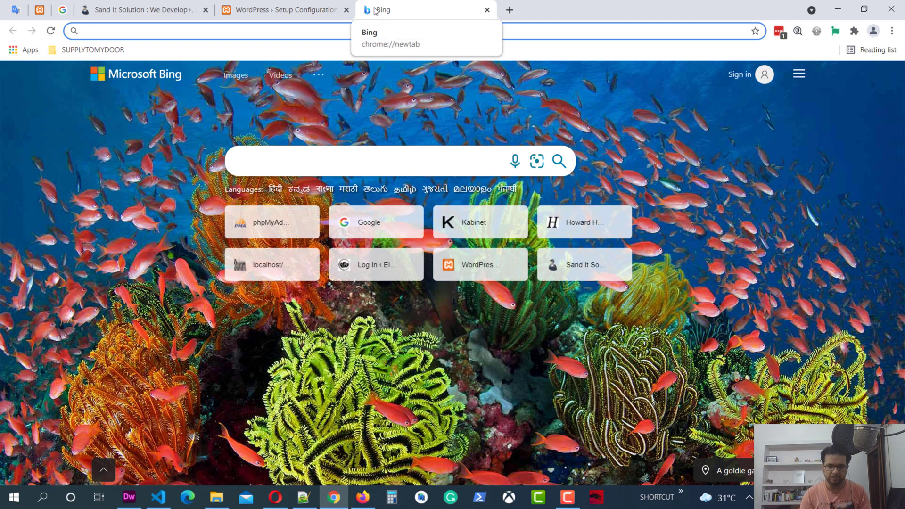
{"action": "type", "text": "localhost/phpmyadmin/"}
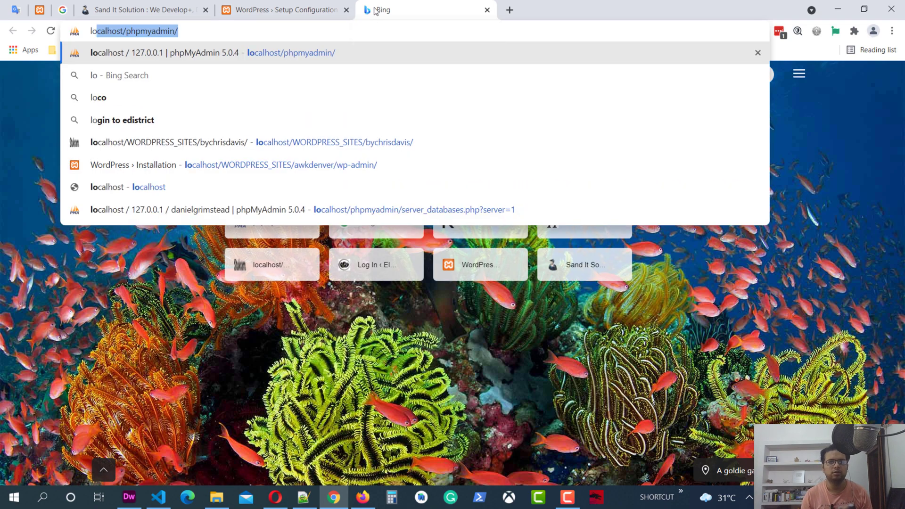
{"action": "key", "text": "Right"}
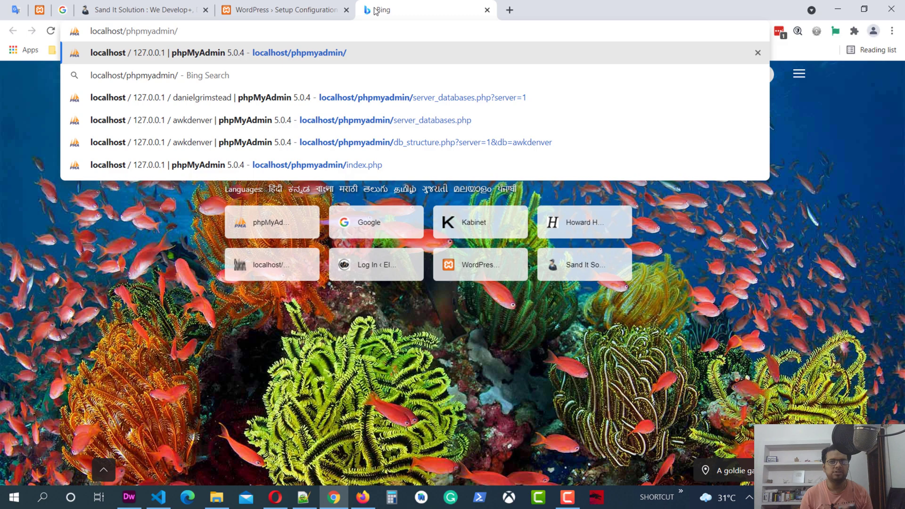
{"action": "key", "text": "Return"}
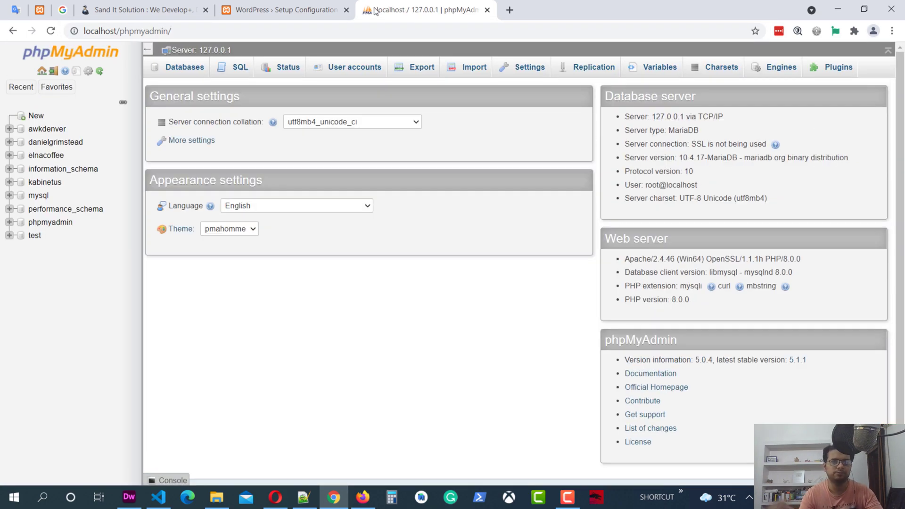
Create an empty database named 'wordpress' and return to the WordPress setup tab.
{"action": "left_click", "coordinate": [34, 117]}
{"action": "left_click", "coordinate": [203, 151]}
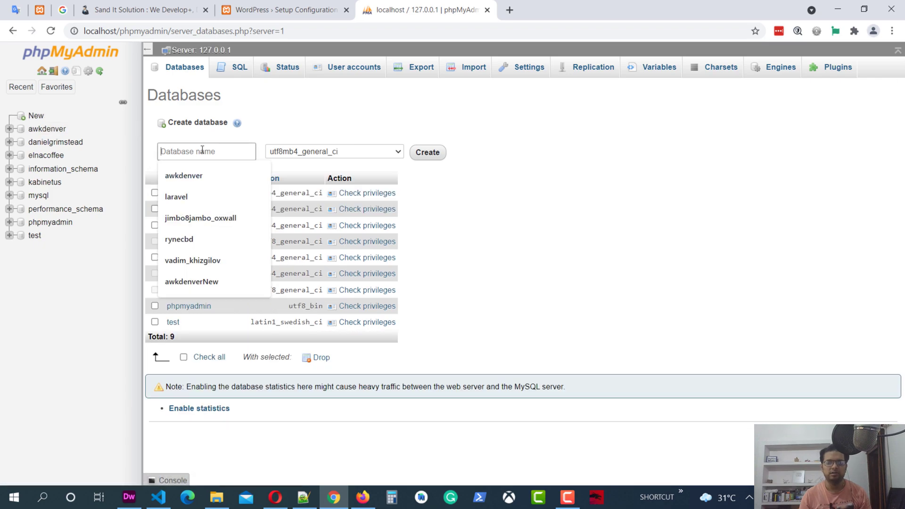
{"action": "type", "text": "wordpress"}
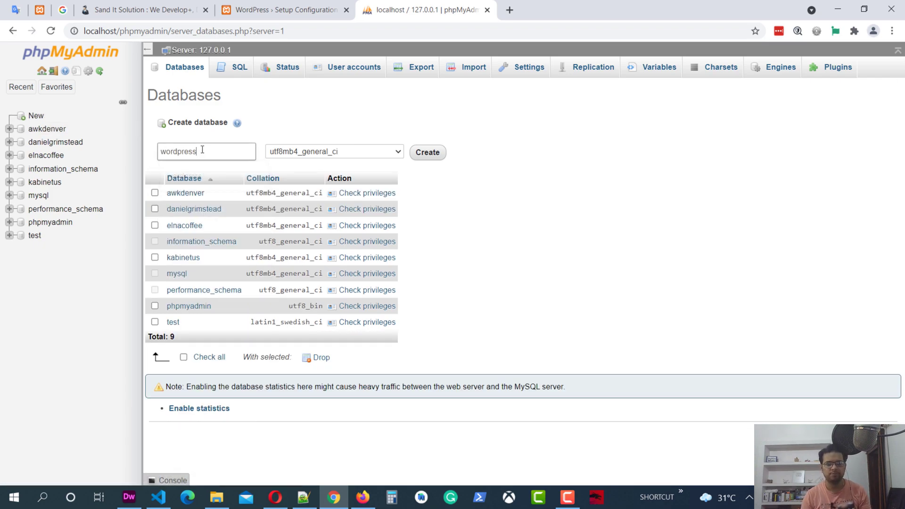
{"action": "left_click", "coordinate": [436, 154]}
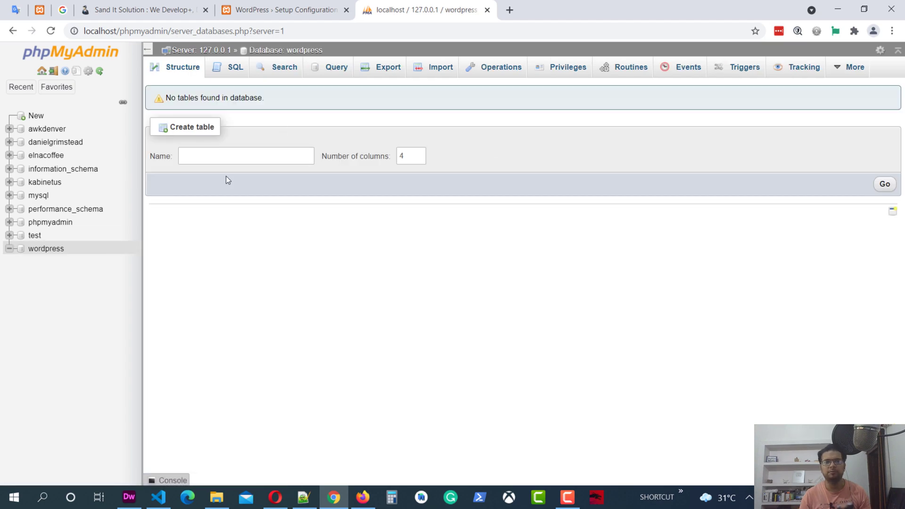
{"action": "left_click", "coordinate": [270, 4]}
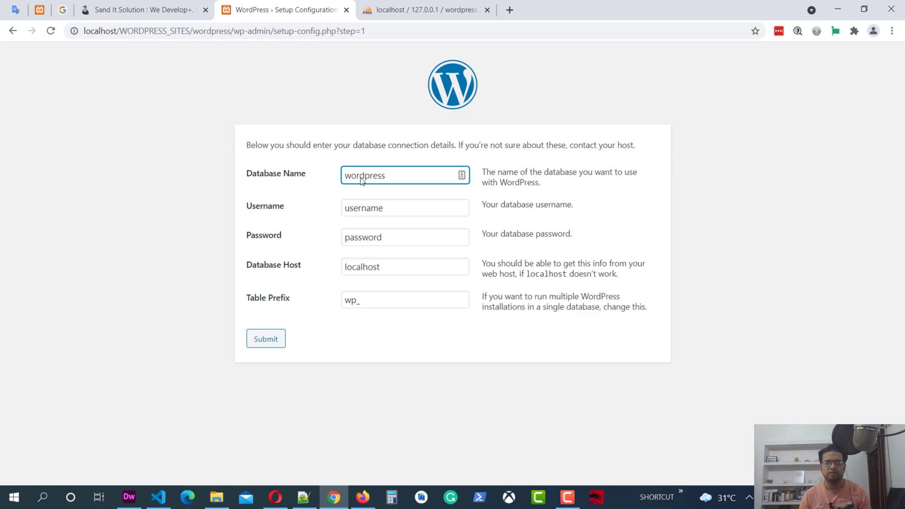
Replace the placeholder database username with root and clear the Password field.
{"action": "left_click_drag", "start_coordinate": [392, 209], "coordinate": [329, 215]}
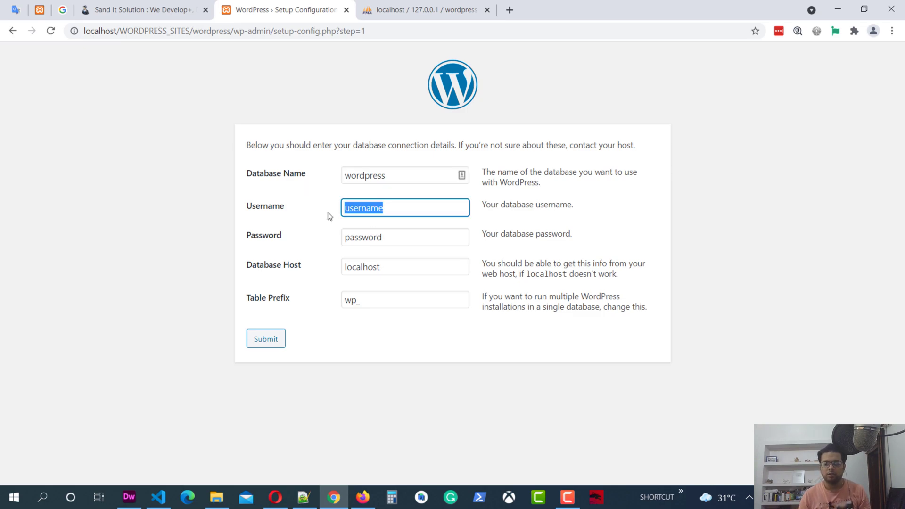
{"action": "type", "text": "root"}
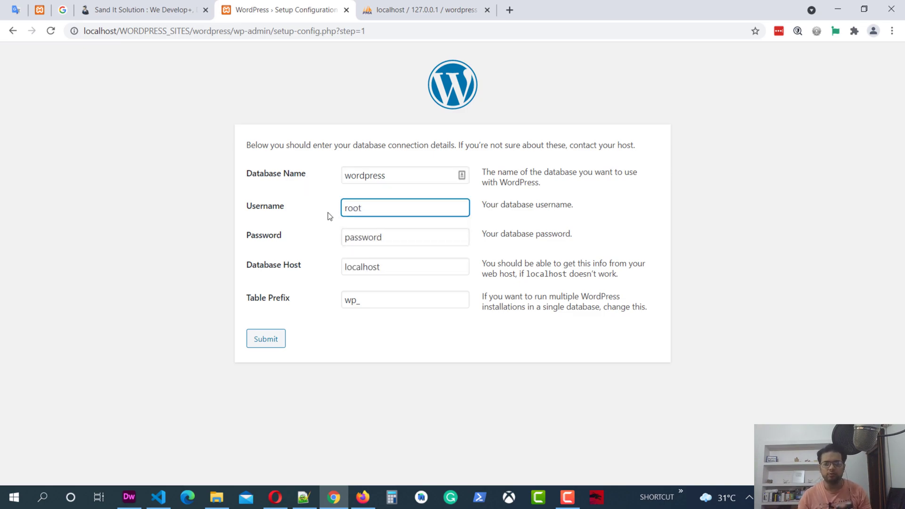
{"action": "double_click", "coordinate": [404, 235]}
{"action": "key", "text": "BackSpace"}
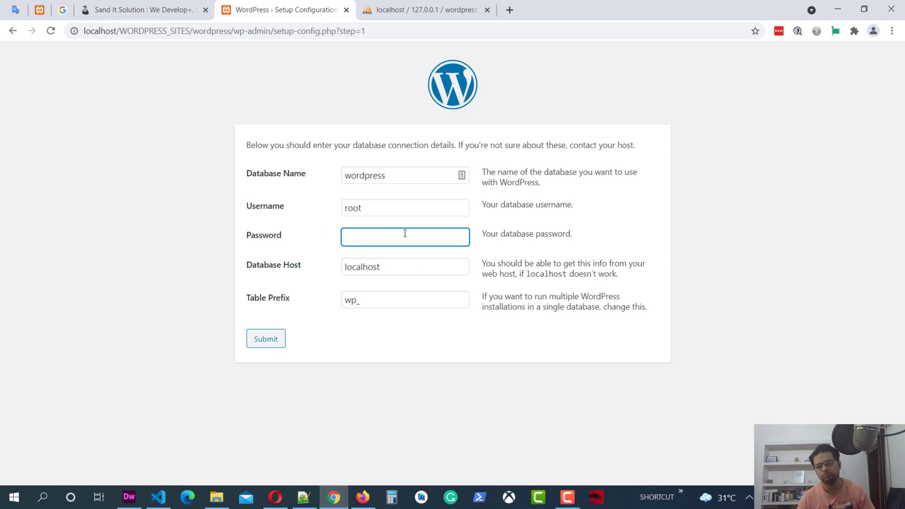
Confirm the wordpress database is empty in phpMyAdmin, then submit with a blank password and the wp_ prefix.
{"action": "key", "text": "ctrl+Tab"}
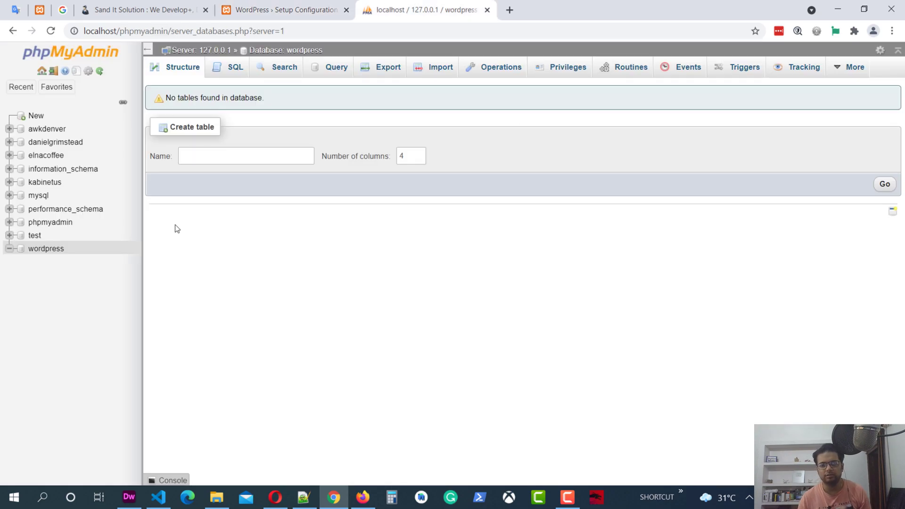
{"action": "left_click", "coordinate": [337, 3]}
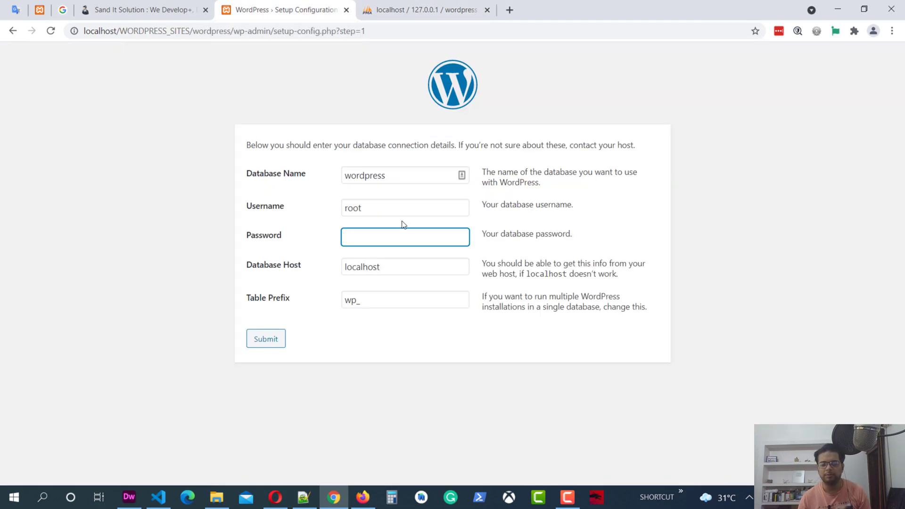
{"action": "left_click", "coordinate": [274, 340]}
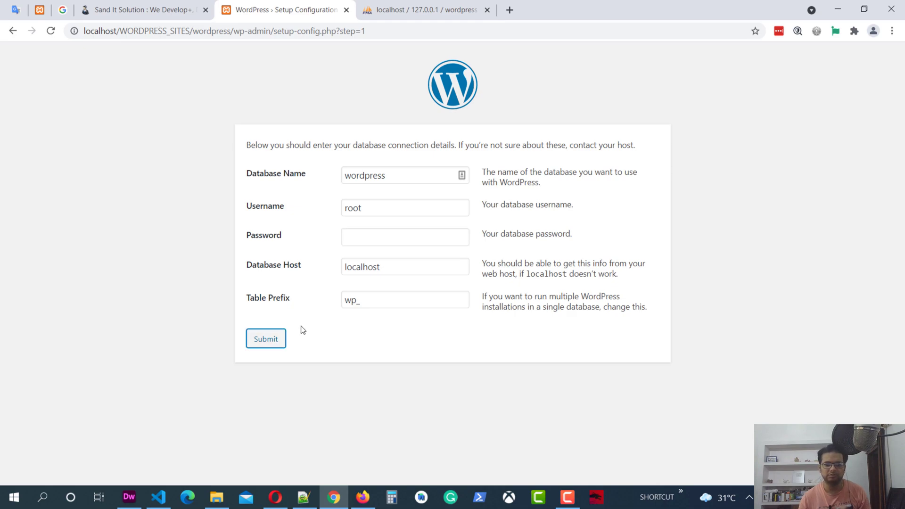
{"action": "left_click", "coordinate": [362, 301]}
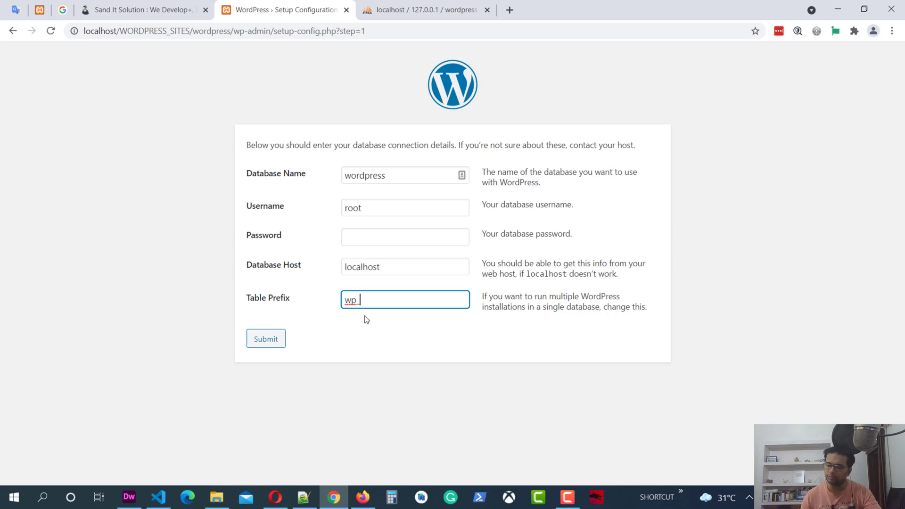
{"action": "left_click", "coordinate": [279, 345]}
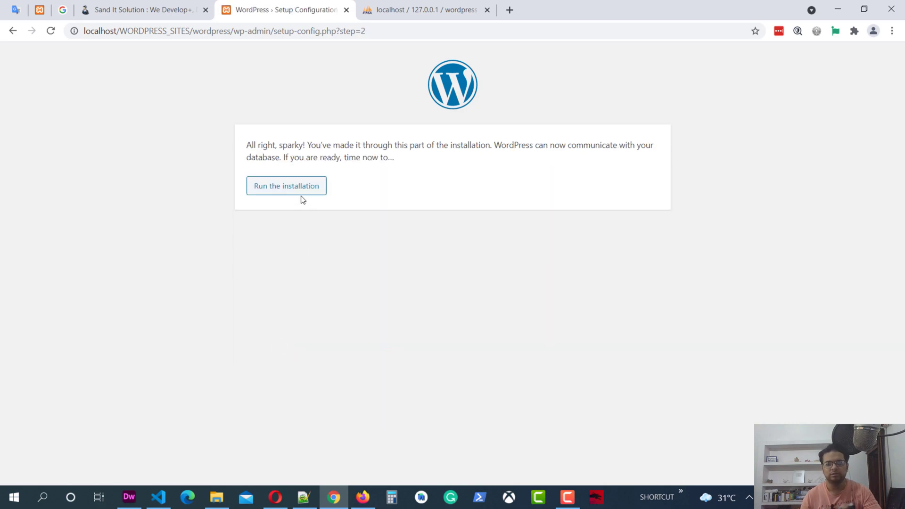
Run the installation with site title 'Wordpress', username Admin and the chosen admin password.
{"action": "left_click", "coordinate": [293, 190]}
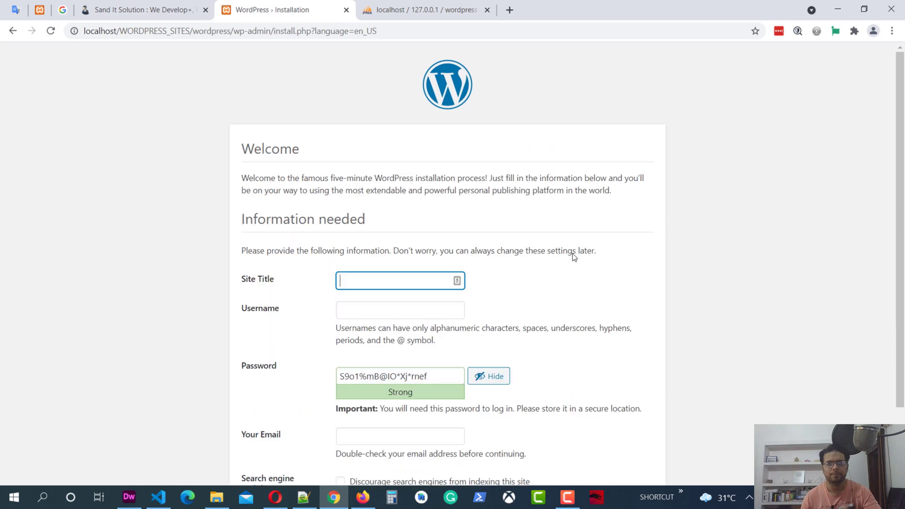
{"action": "type", "text": "Wordpress"}
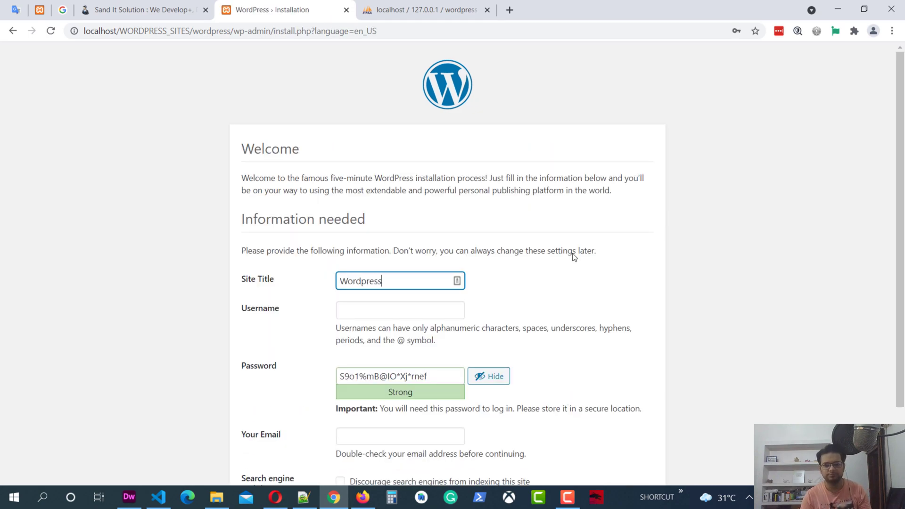
{"action": "key", "text": "Tab"}
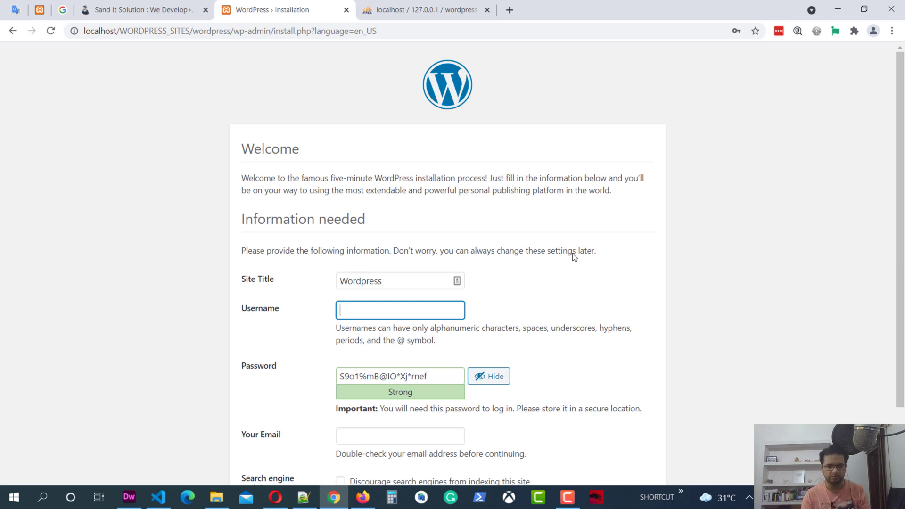
{"action": "type", "text": "Admin"}
{"action": "key", "text": "Tab"}
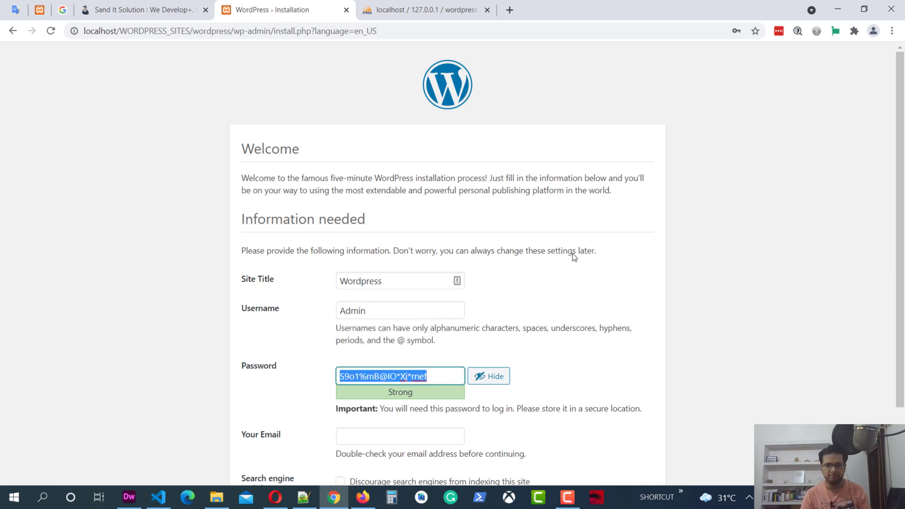
{"action": "type", "text": "123456"}
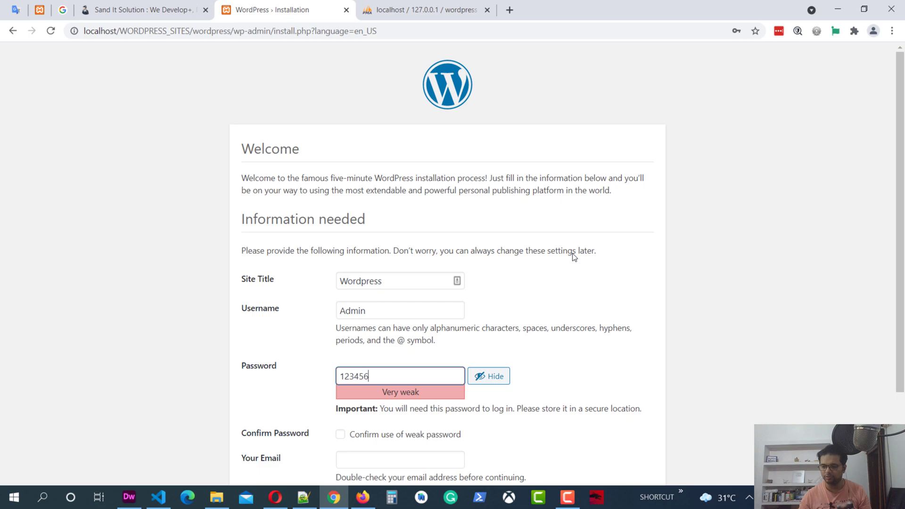
Confirm use of the weak password, fill in the admin e-mail, and install WordPress.
{"action": "scroll", "coordinate": [574, 257], "scroll_direction": "down", "scroll_amount": 2}
{"action": "left_click", "coordinate": [391, 326]}
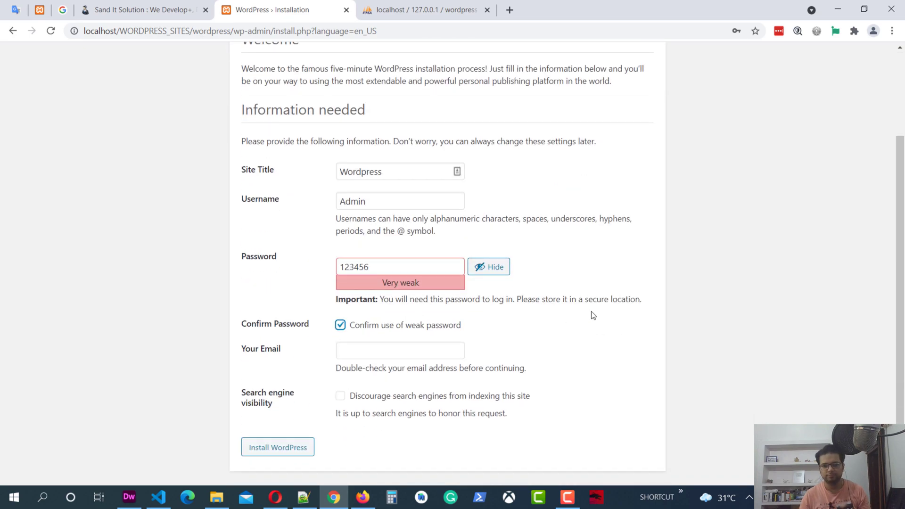
{"action": "left_click", "coordinate": [402, 350]}
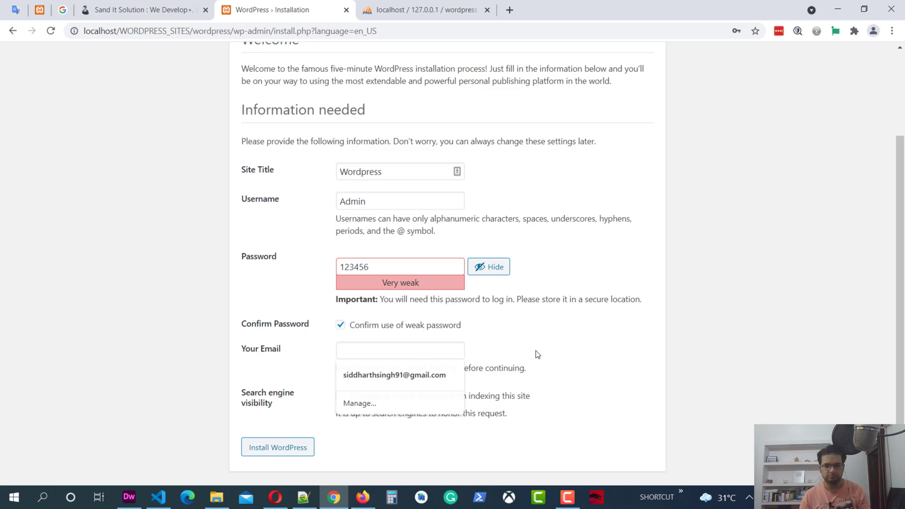
{"action": "type", "text": "rocky"}
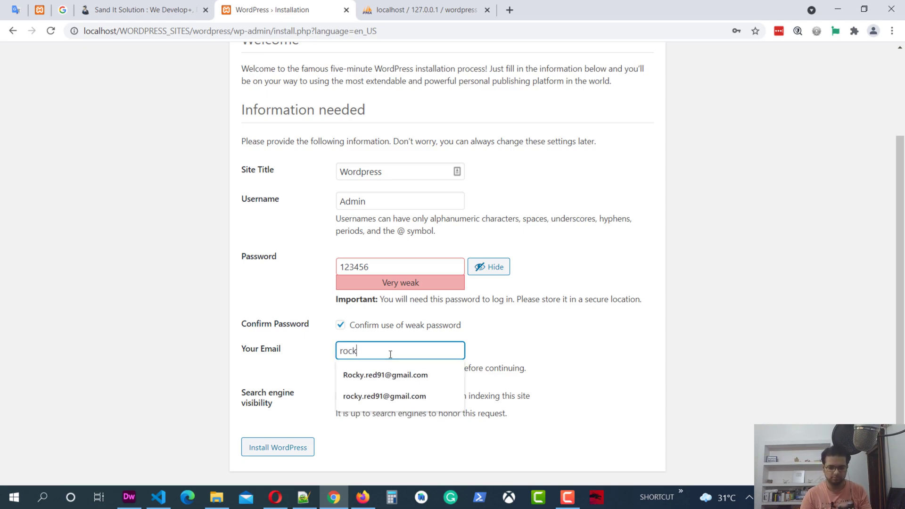
{"action": "left_click", "coordinate": [402, 374]}
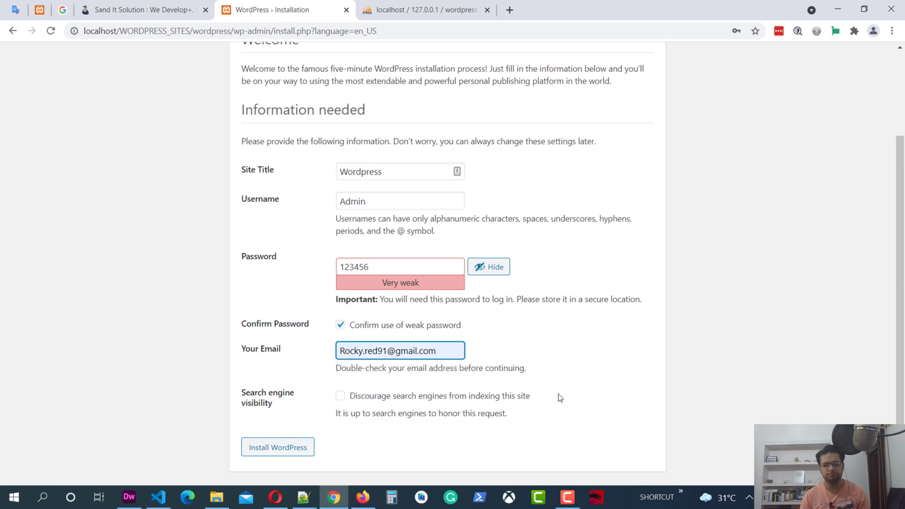
{"action": "left_click", "coordinate": [292, 452]}
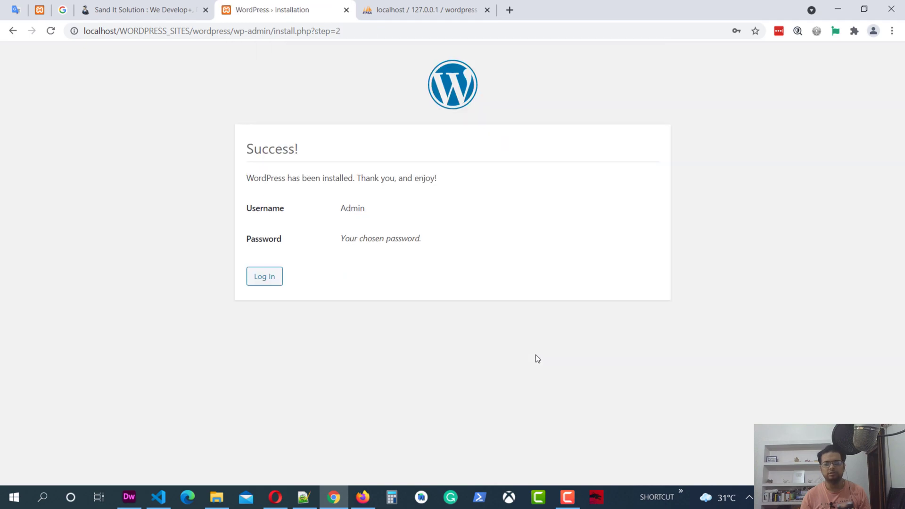
Log in to WordPress as admin with the account password, and close the phpMyAdmin tab.
{"action": "left_click", "coordinate": [267, 276]}
{"action": "type", "text": "admin"}
{"action": "key", "text": "Tab"}
{"action": "type", "text": "adm"}
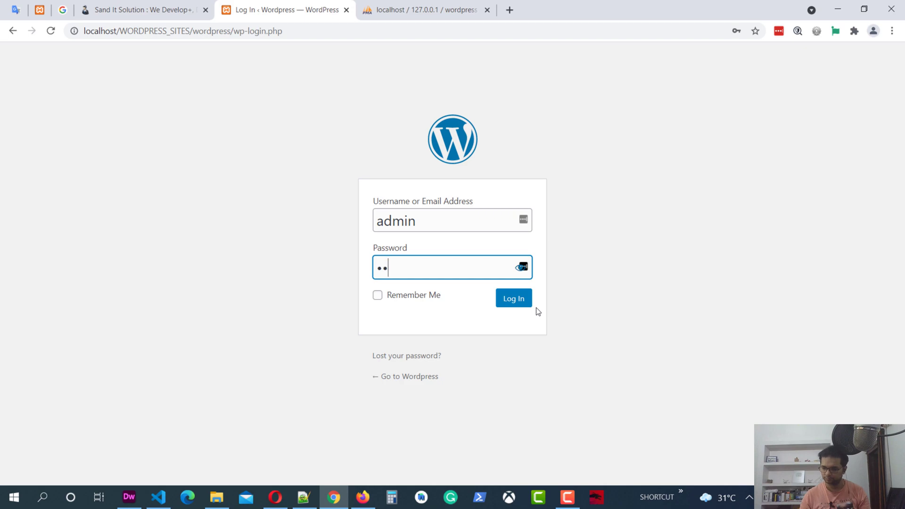
{"action": "type", "text": "in1"}
{"action": "left_click", "coordinate": [523, 298]}
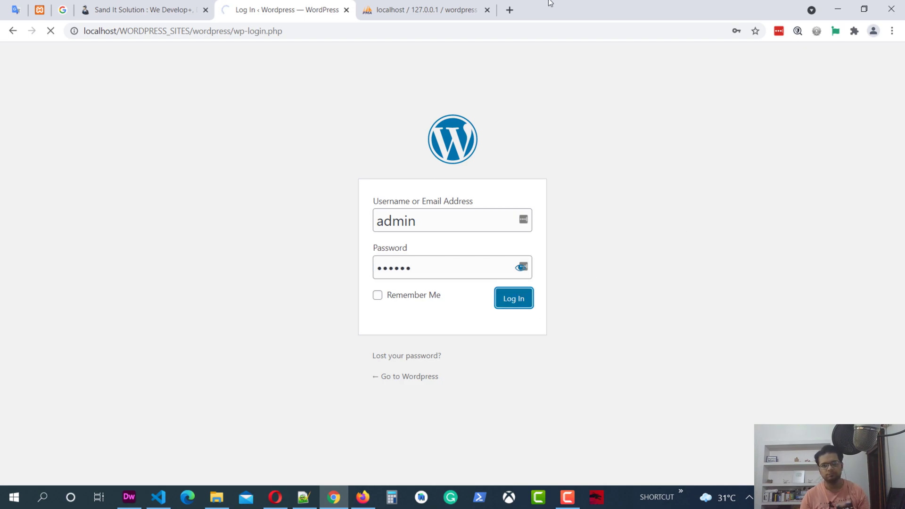
{"action": "left_click", "coordinate": [487, 10]}
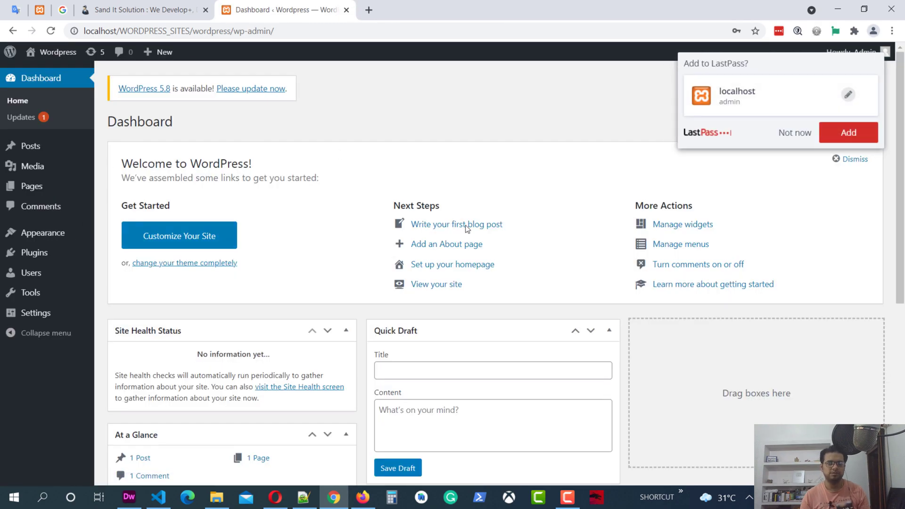
Decline saving the login and check that Twenty Twenty-One is the active theme on the Themes page.
{"action": "left_click", "coordinate": [795, 132]}
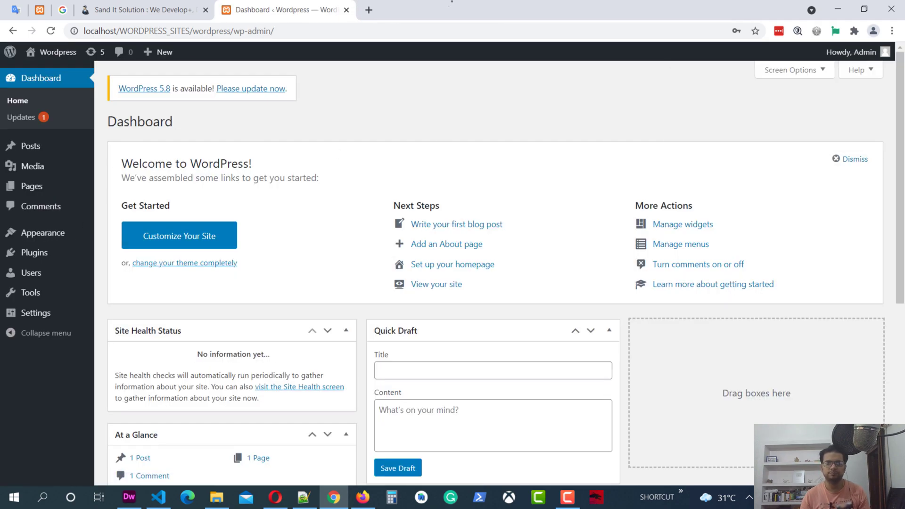
{"action": "left_click", "coordinate": [55, 234]}
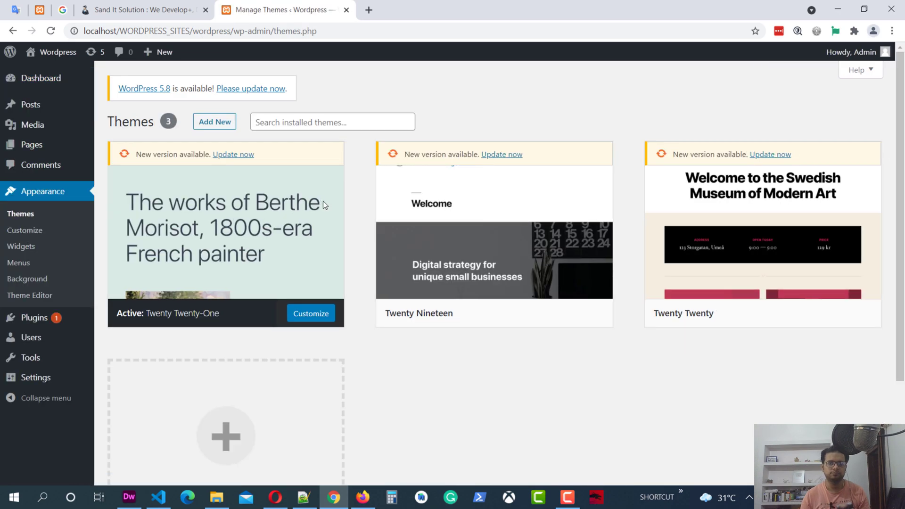
{"action": "mouse_move", "coordinate": [319, 226]}
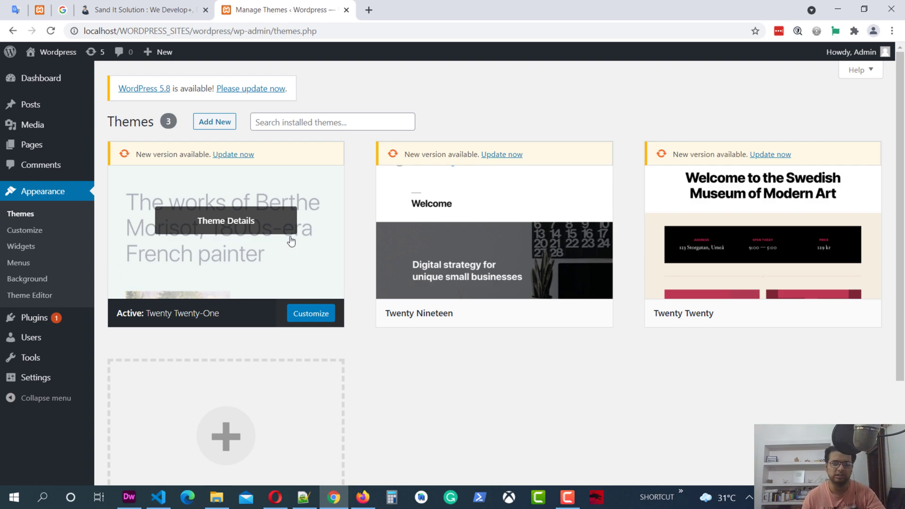
Open the live site in a new tab to view the Hello world! page, then return to Dreamweaver.
{"action": "mouse_move", "coordinate": [49, 53]}
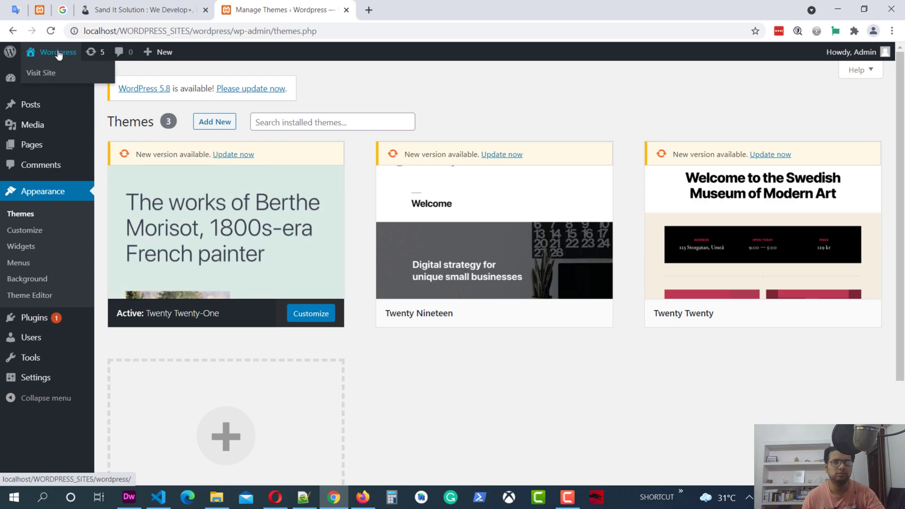
{"action": "right_click", "coordinate": [48, 71]}
{"action": "left_click", "coordinate": [85, 81]}
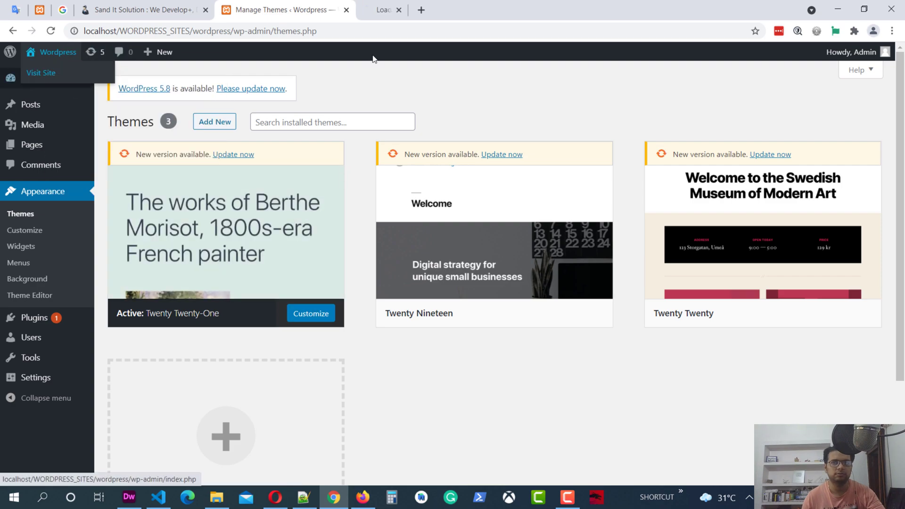
{"action": "left_click", "coordinate": [408, 9]}
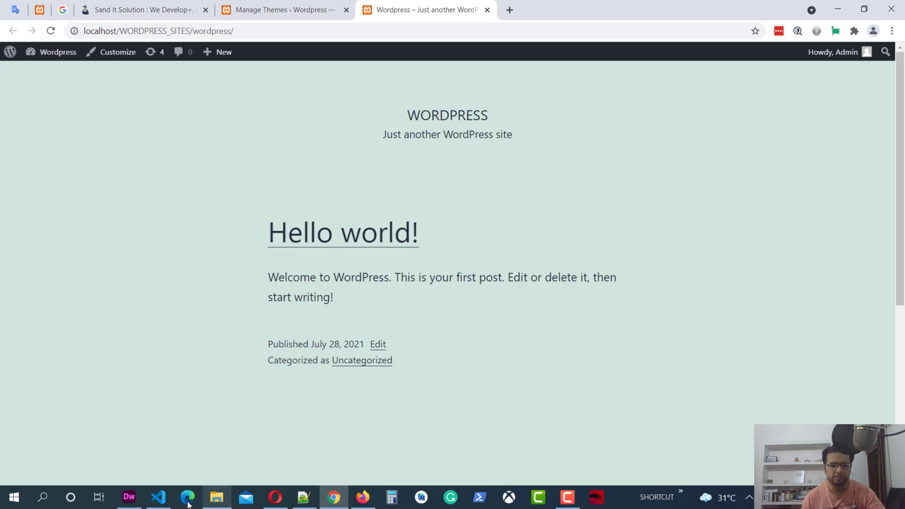
{"action": "left_click", "coordinate": [129, 497]}
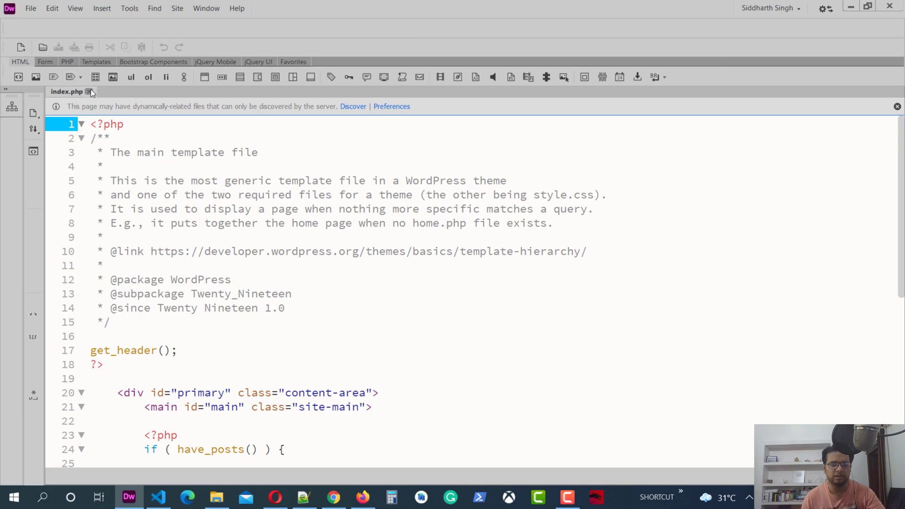
Close index.php and bring up the Files panel showing the site's file tree.
{"action": "left_click", "coordinate": [90, 90]}
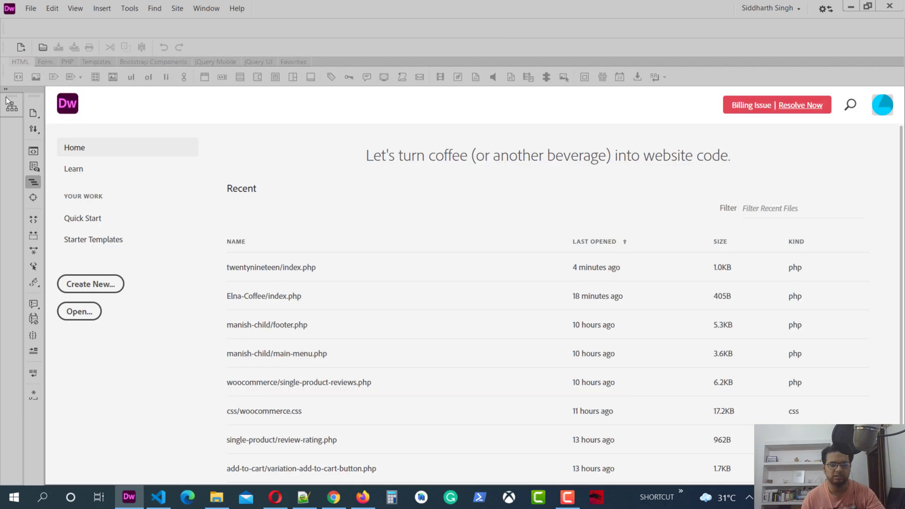
{"action": "left_click", "coordinate": [7, 91]}
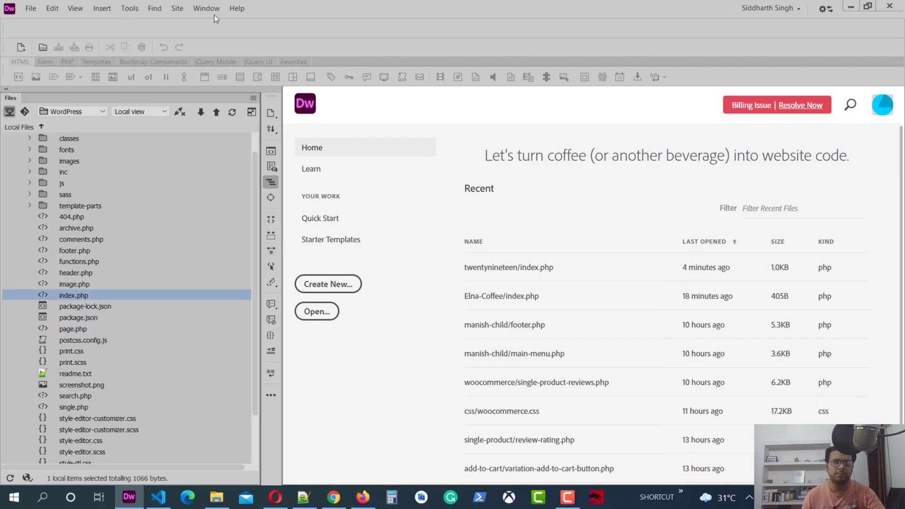
{"action": "left_click", "coordinate": [178, 8]}
{"action": "mouse_move", "coordinate": [215, 6]}
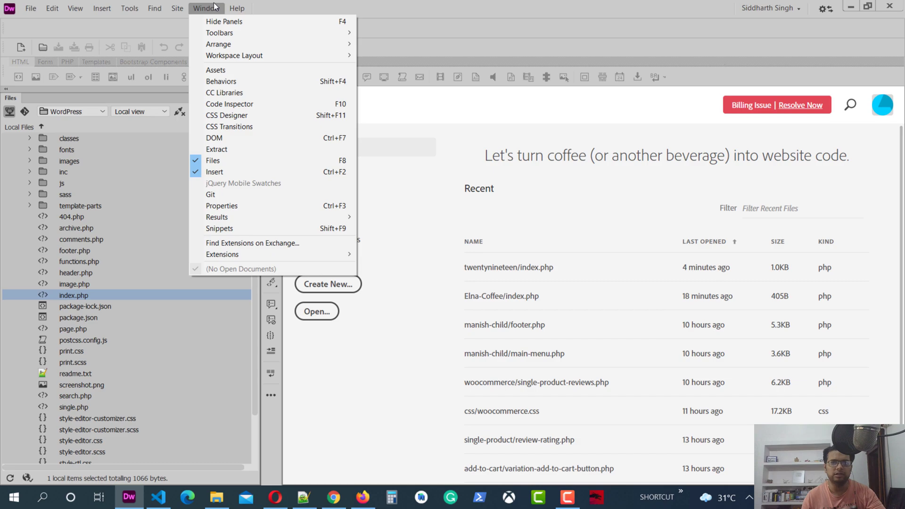
{"action": "left_click", "coordinate": [239, 163]}
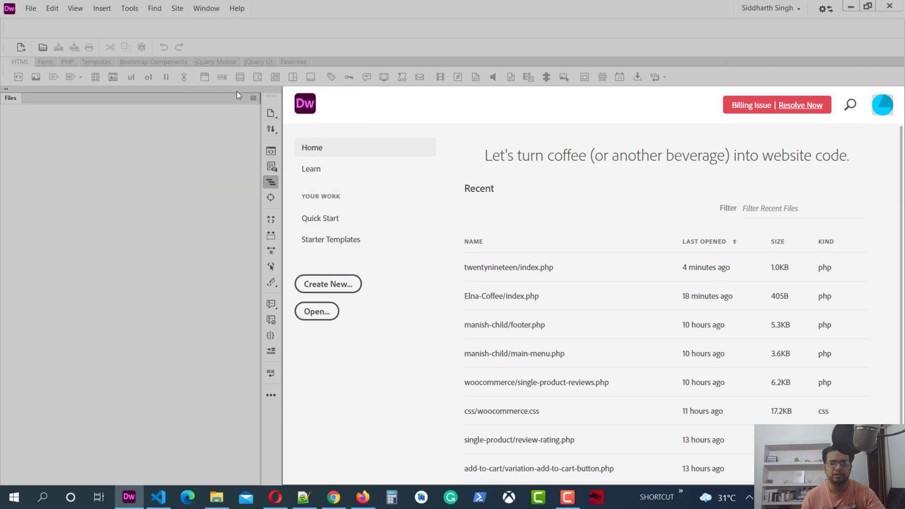
{"action": "left_click", "coordinate": [176, 8]}
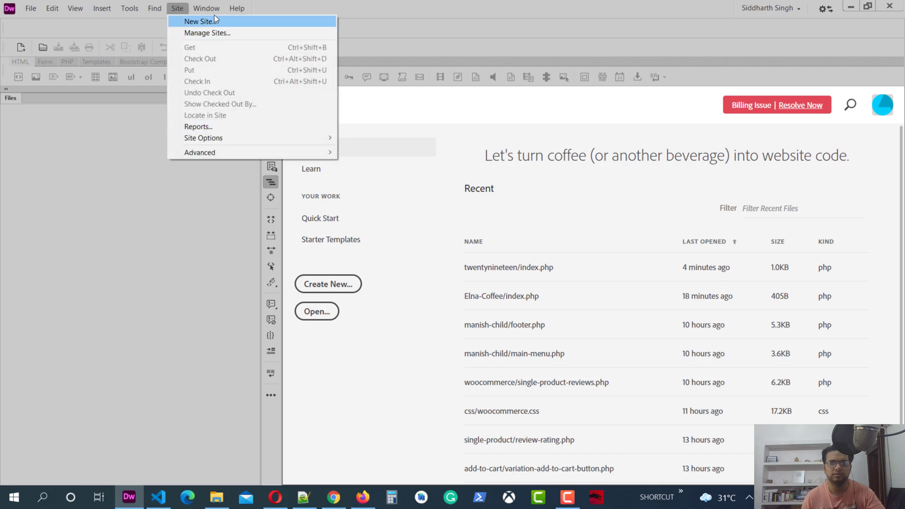
{"action": "mouse_move", "coordinate": [206, 8]}
{"action": "left_click", "coordinate": [234, 161]}
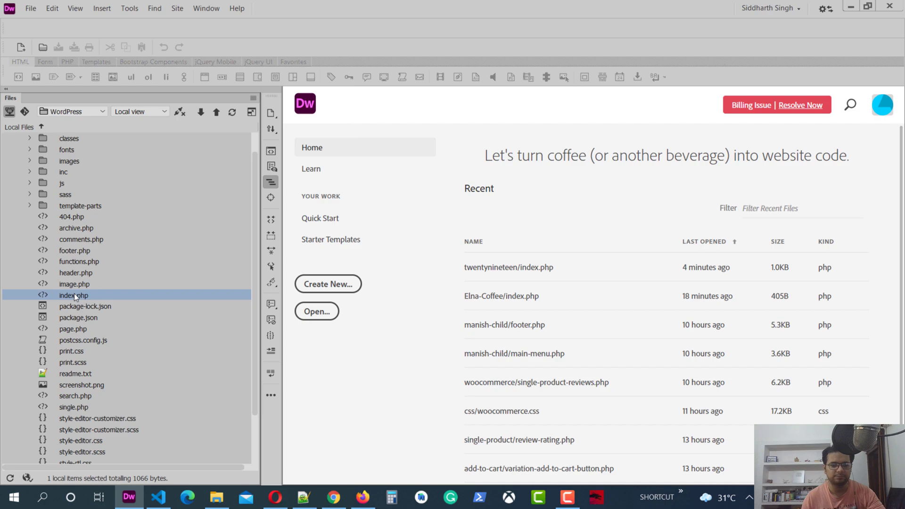
Collapse twentynineteen, expand twentytwentyone, and open its header.php.
{"action": "scroll", "coordinate": [86, 208], "scroll_direction": "up", "scroll_amount": 1}
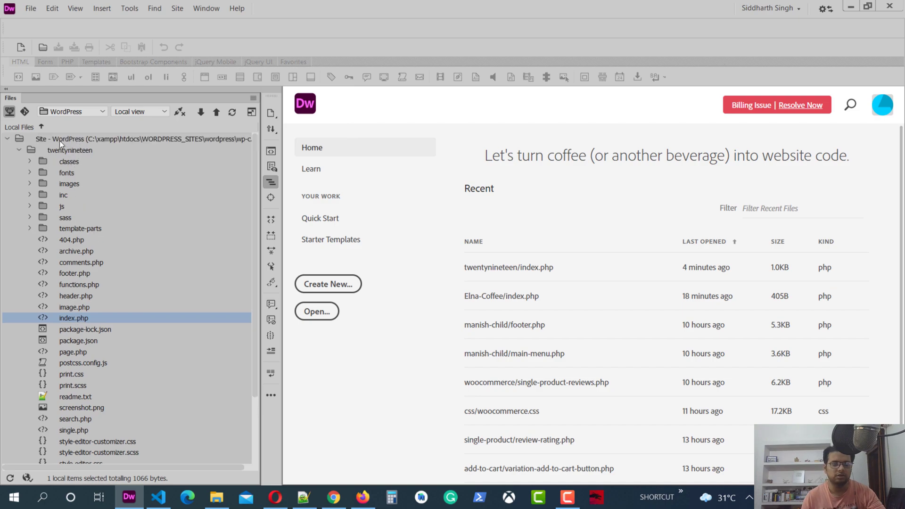
{"action": "left_click", "coordinate": [20, 149]}
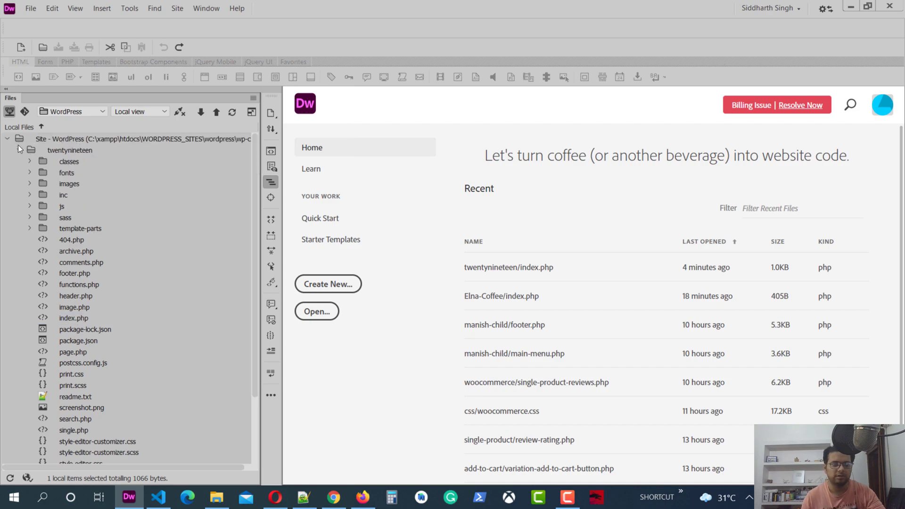
{"action": "left_click", "coordinate": [18, 146]}
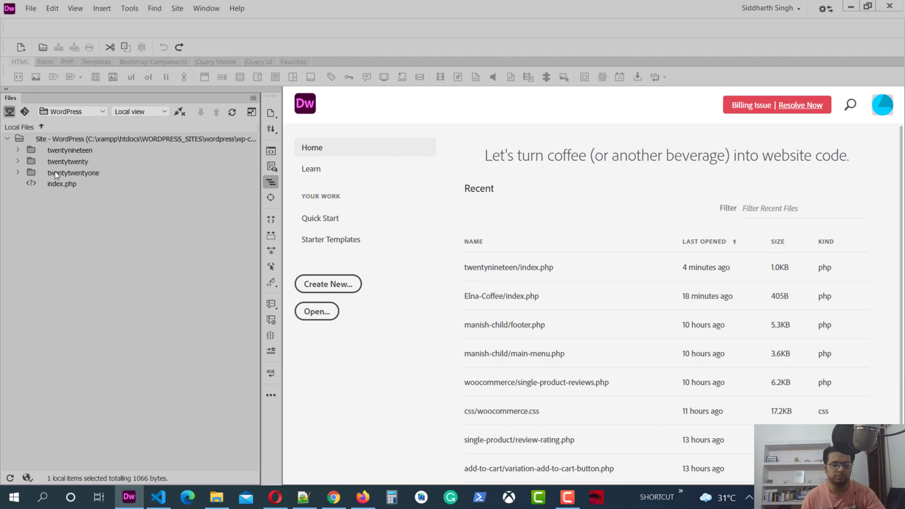
{"action": "double_click", "coordinate": [82, 173]}
{"action": "scroll", "coordinate": [108, 289], "scroll_direction": "down", "scroll_amount": 1}
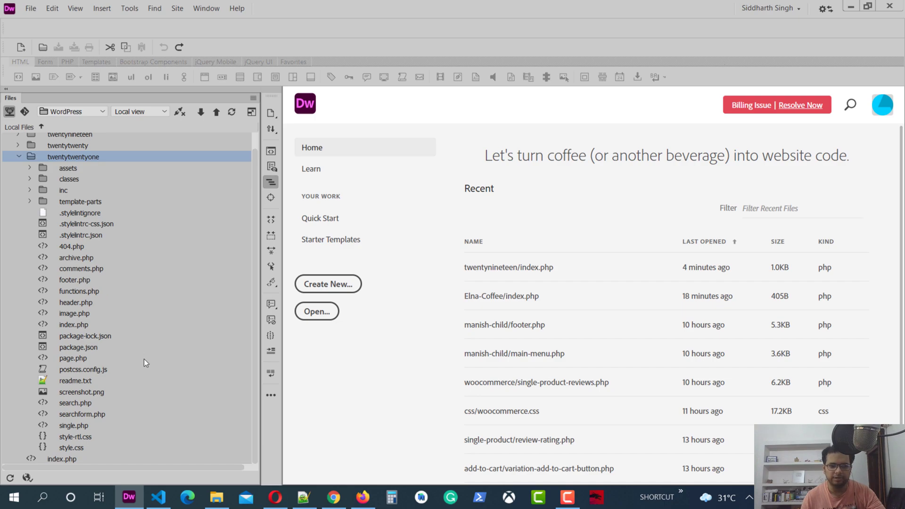
{"action": "double_click", "coordinate": [86, 300]}
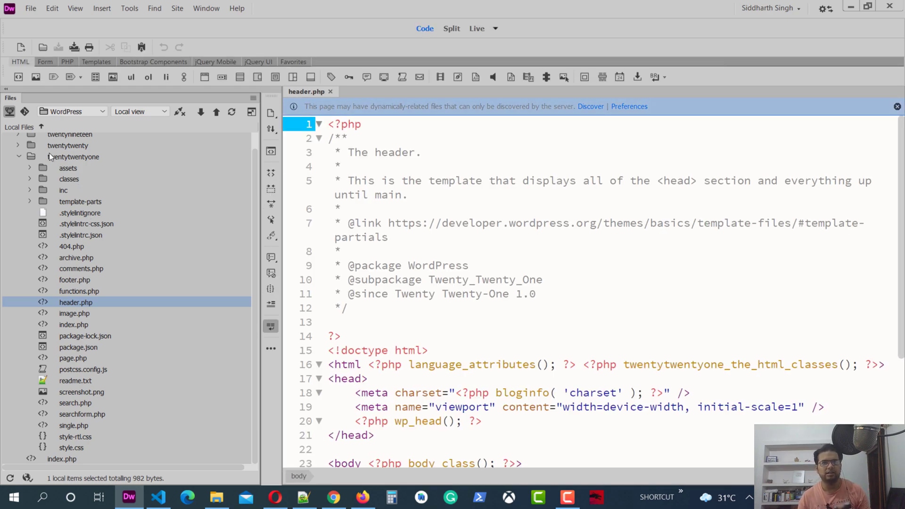
Add <h1>Hello World</h1> on a new line 33 after the main tag, fixing the typo, and save header.php.
{"action": "left_click", "coordinate": [6, 88]}
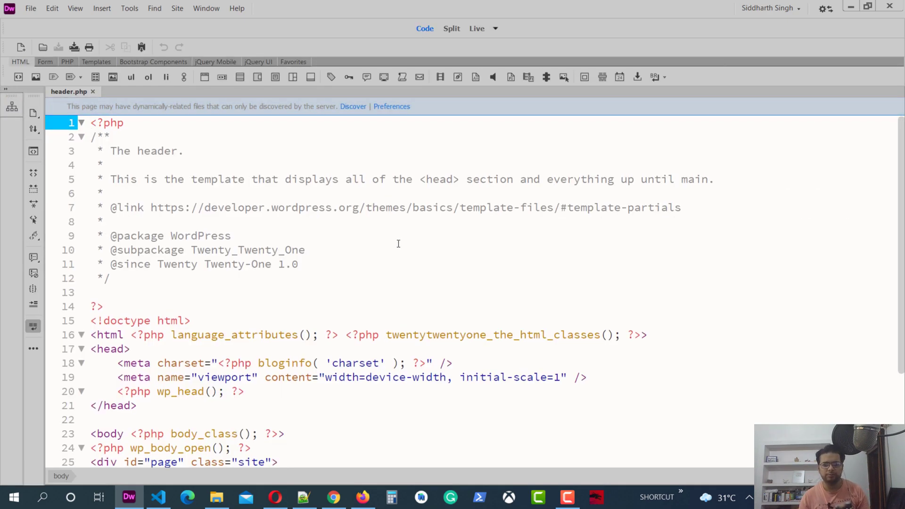
{"action": "scroll", "coordinate": [398, 243], "scroll_direction": "down", "scroll_amount": 3}
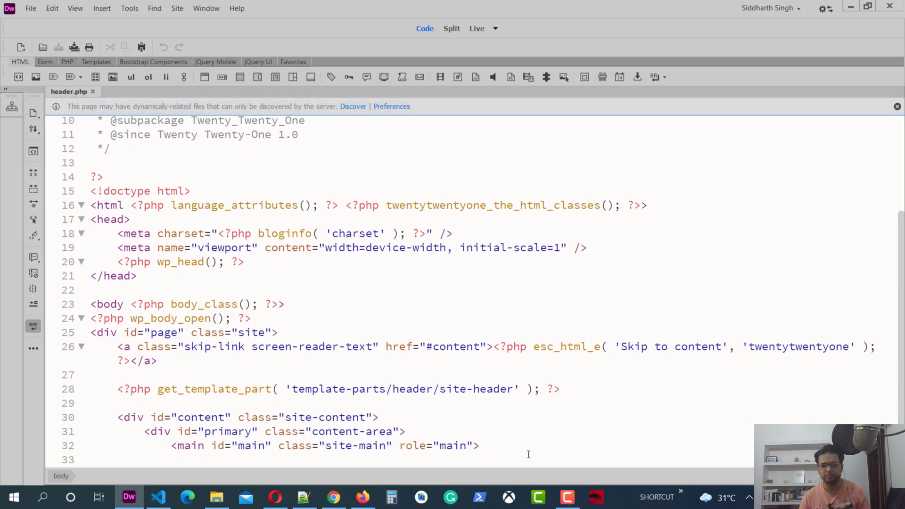
{"action": "left_click", "coordinate": [502, 446]}
{"action": "key", "text": "Return"}
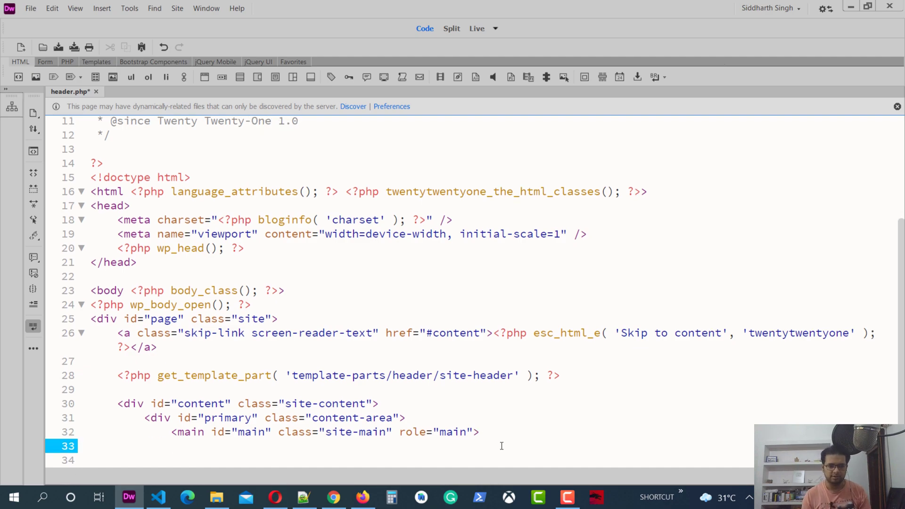
{"action": "type", "text": "<h1>"}
{"action": "type", "text": "Hello "}
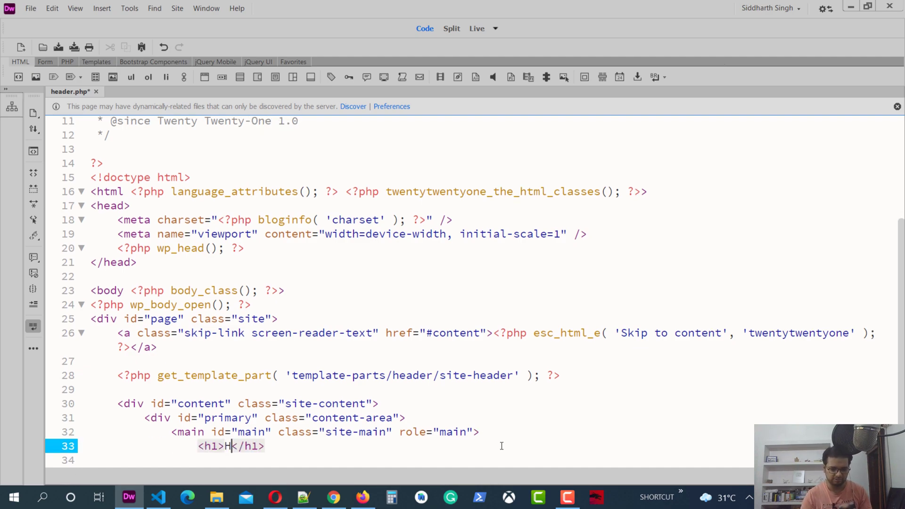
{"action": "type", "text": "Word"}
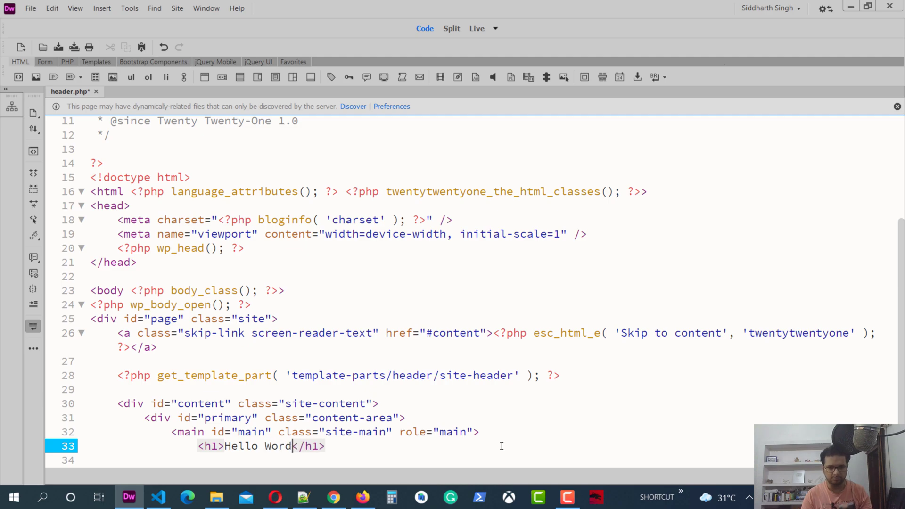
{"action": "key", "text": "Left"}
{"action": "type", "text": "l"}
{"action": "key", "text": "ctrl+s"}
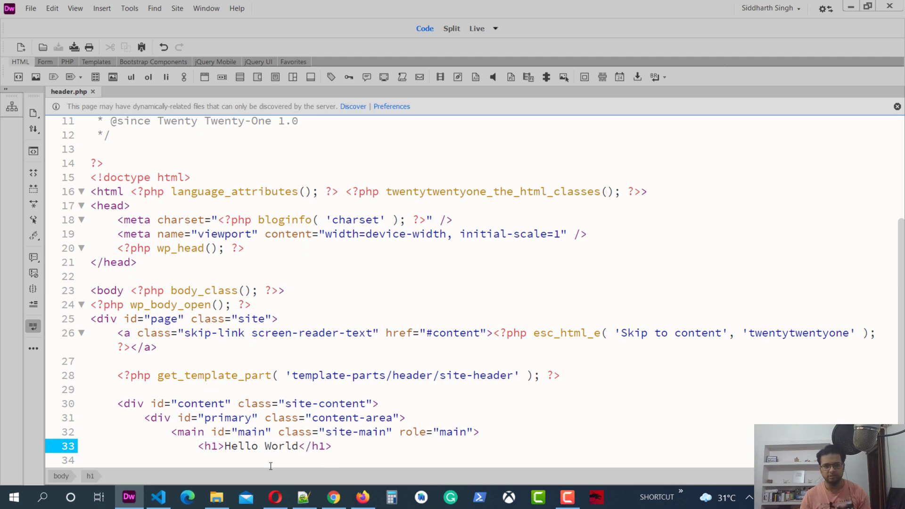
Reload the site in Chrome to see the large Hello World heading, then minimize the browser.
{"action": "left_click", "coordinate": [351, 500]}
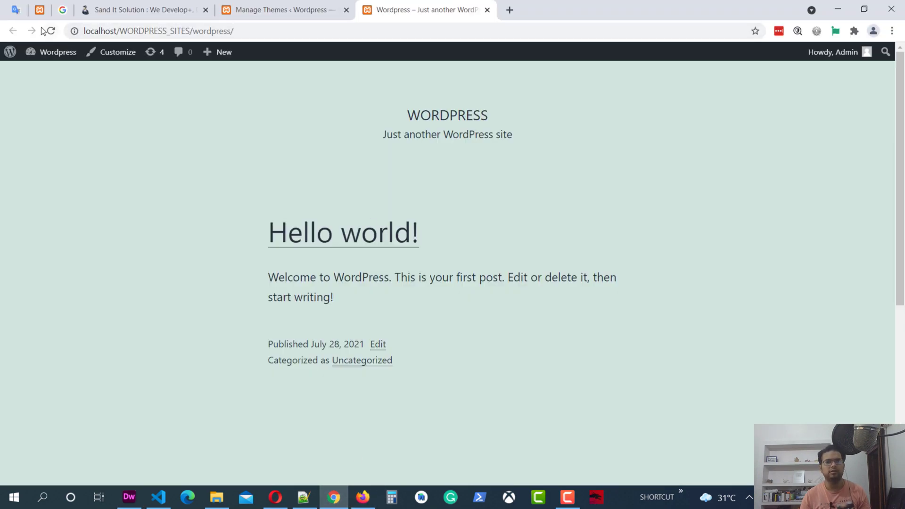
{"action": "left_click", "coordinate": [50, 31]}
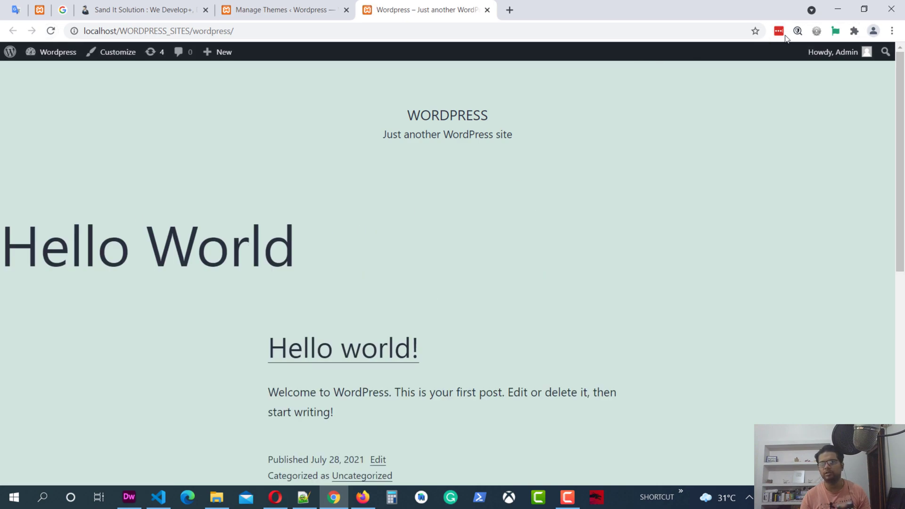
{"action": "left_click", "coordinate": [838, 9]}
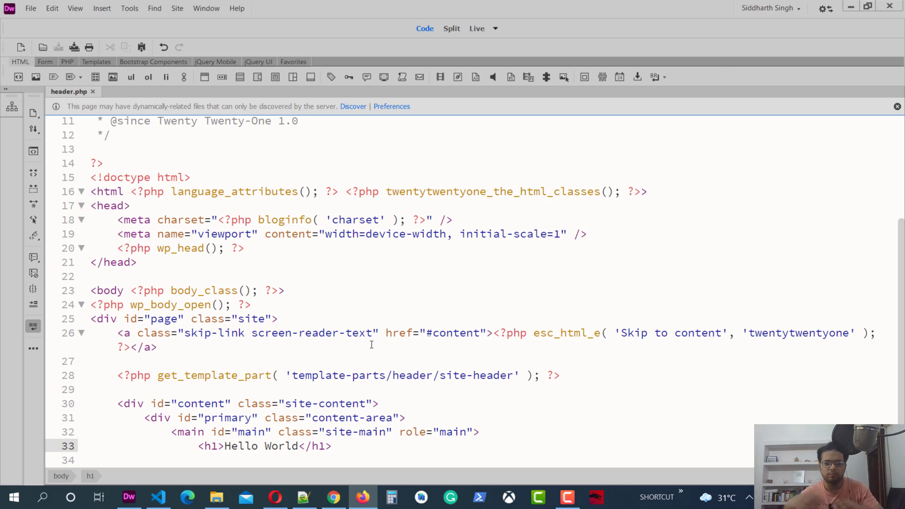
Recheck the site page showing Hello World in Chrome, then return to header.php in Dreamweaver.
{"action": "left_click", "coordinate": [370, 447]}
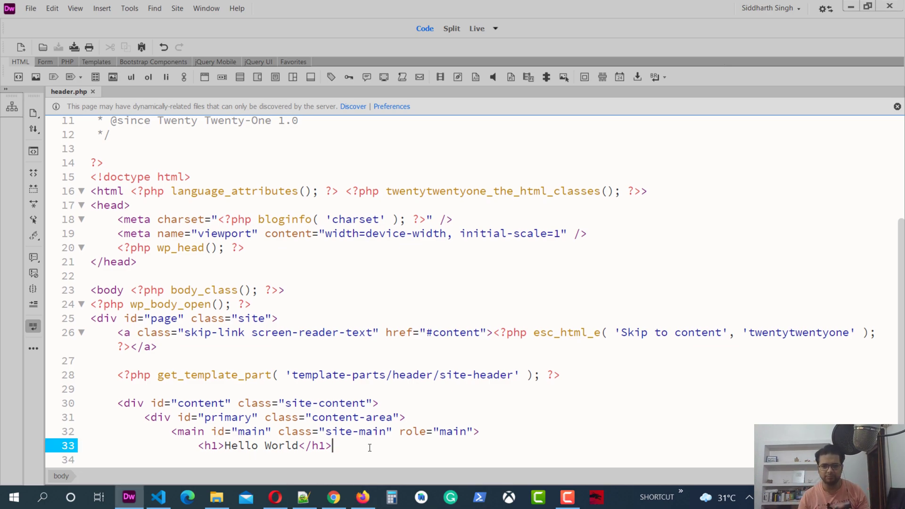
{"action": "left_click", "coordinate": [363, 497]}
{"action": "left_click", "coordinate": [334, 497]}
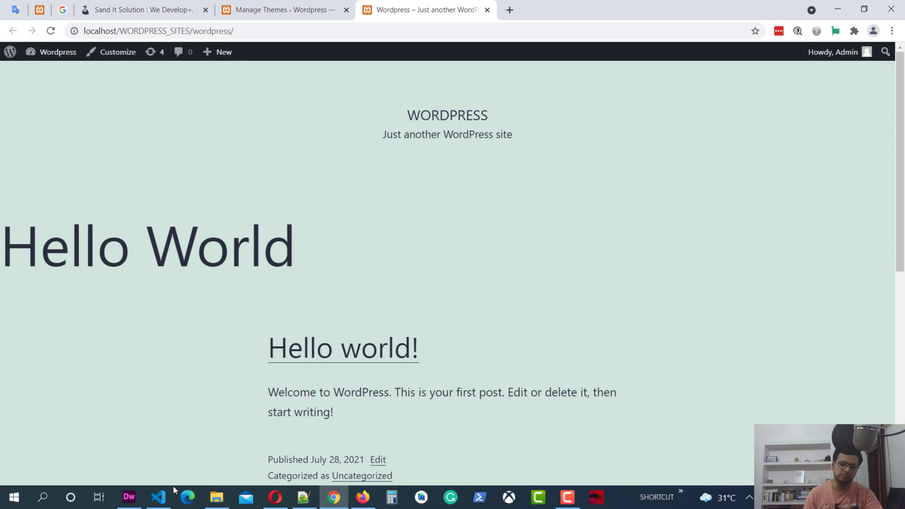
{"action": "left_click", "coordinate": [142, 497]}
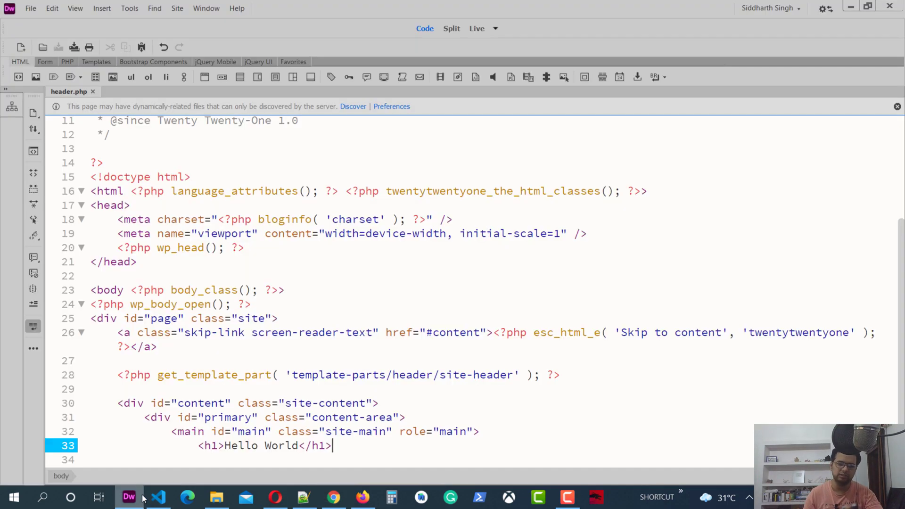
Preview header.php in Google Chrome, view the Hello World page, and return to Dreamweaver.
{"action": "right_click", "coordinate": [72, 94]}
{"action": "mouse_move", "coordinate": [155, 245]}
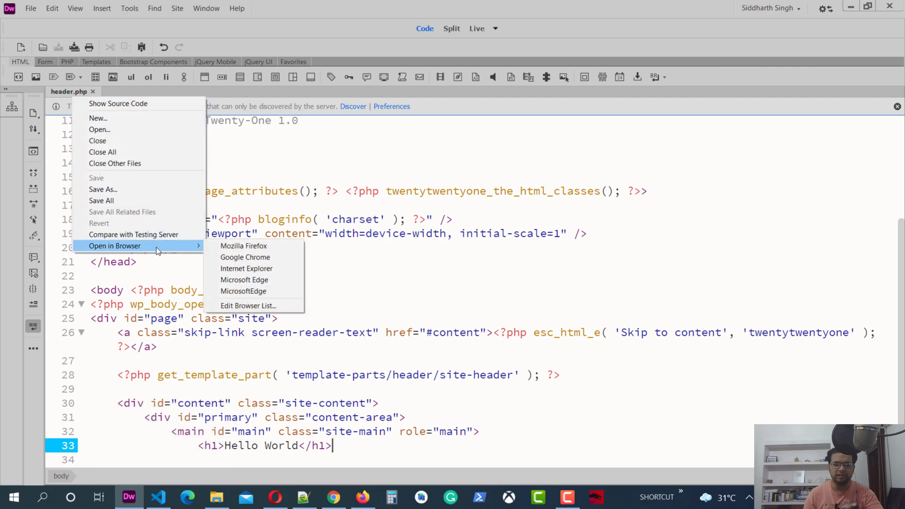
{"action": "left_click", "coordinate": [273, 256]}
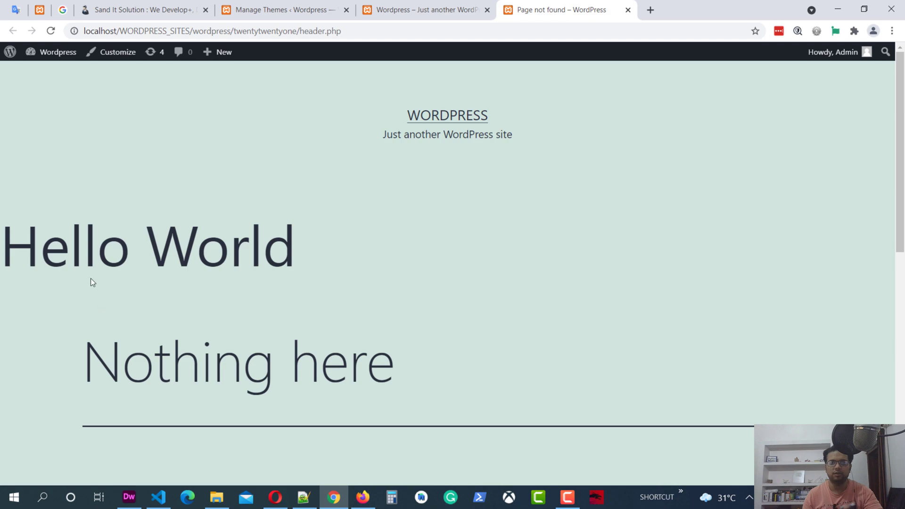
{"action": "scroll", "coordinate": [461, 313], "scroll_direction": "down", "scroll_amount": 9}
{"action": "scroll", "coordinate": [461, 313], "scroll_direction": "up", "scroll_amount": 9}
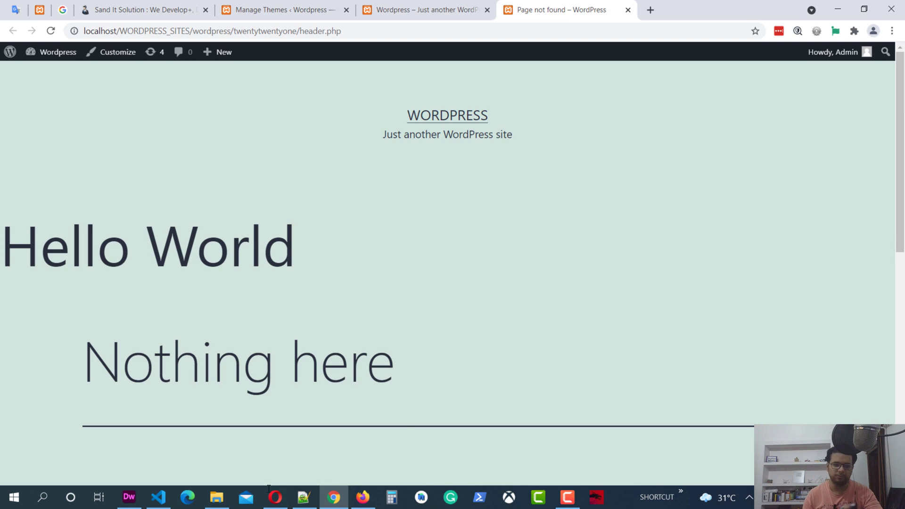
{"action": "left_click", "coordinate": [128, 497]}
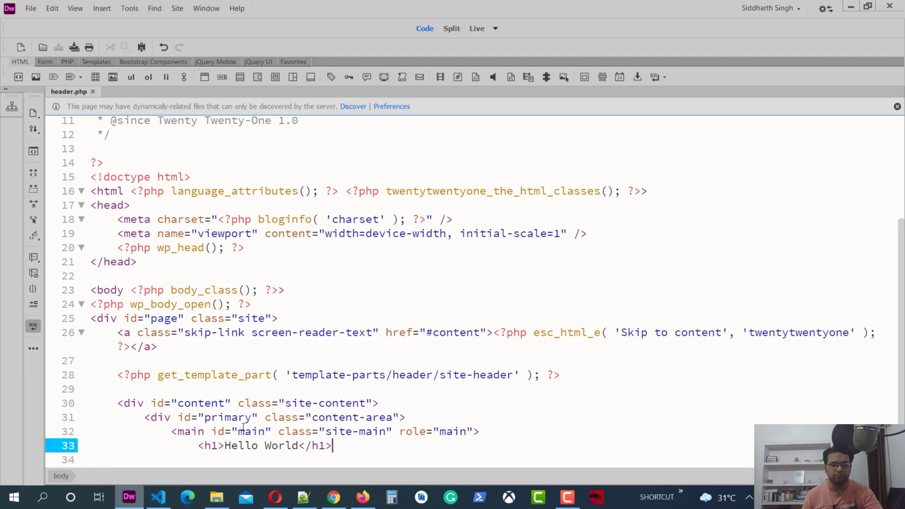
{"action": "right_click", "coordinate": [70, 86]}
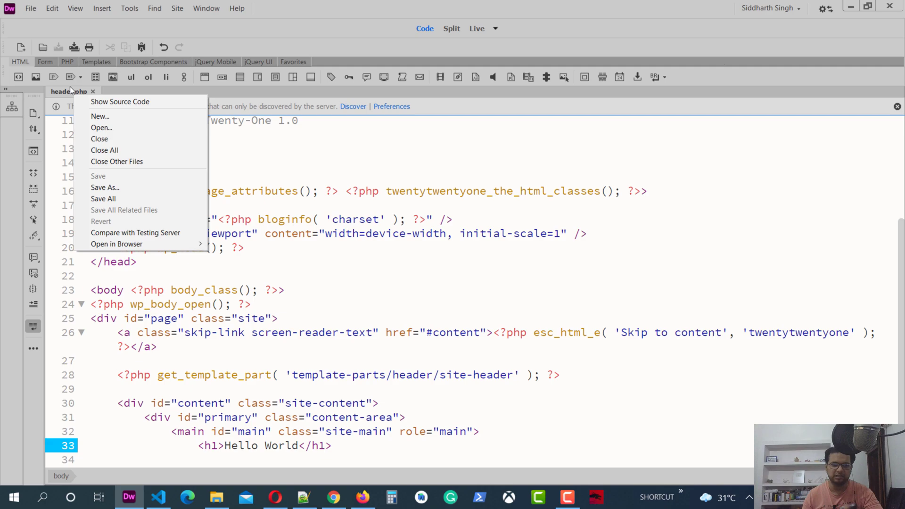
{"action": "mouse_move", "coordinate": [182, 242]}
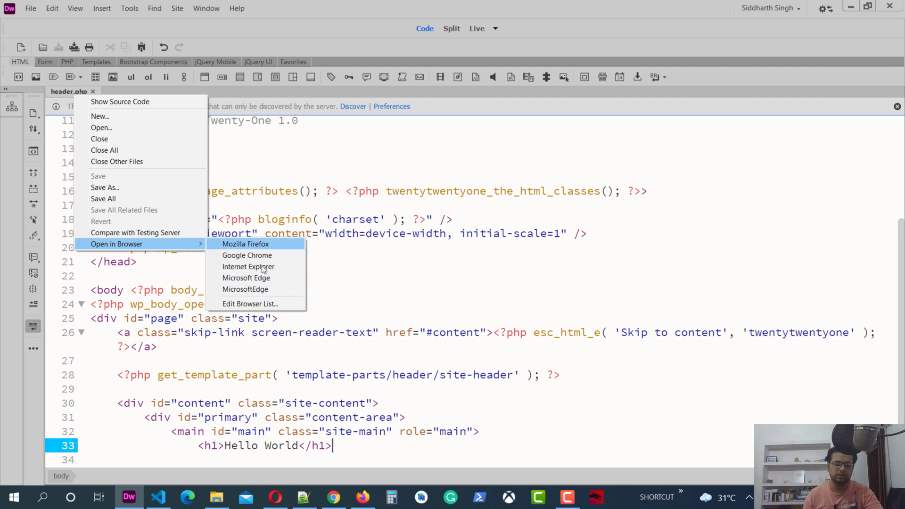
{"action": "left_click", "coordinate": [406, 268]}
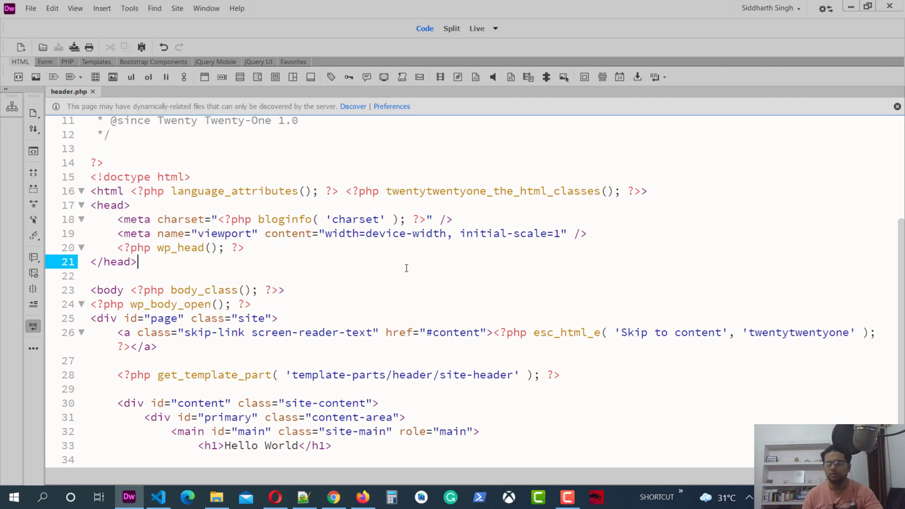